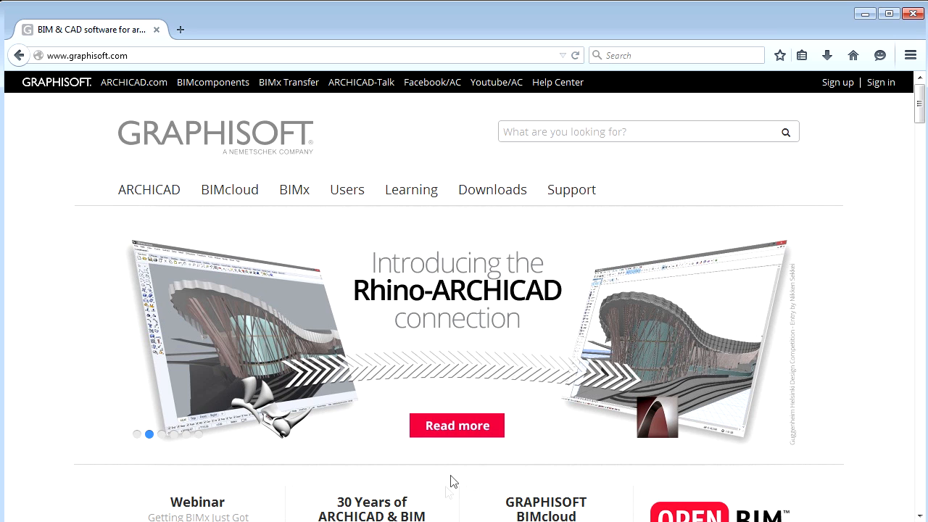
- Open the Rhino–ARCHICAD press release and follow its link to the Rhino add-on download page
left_click(468, 433)
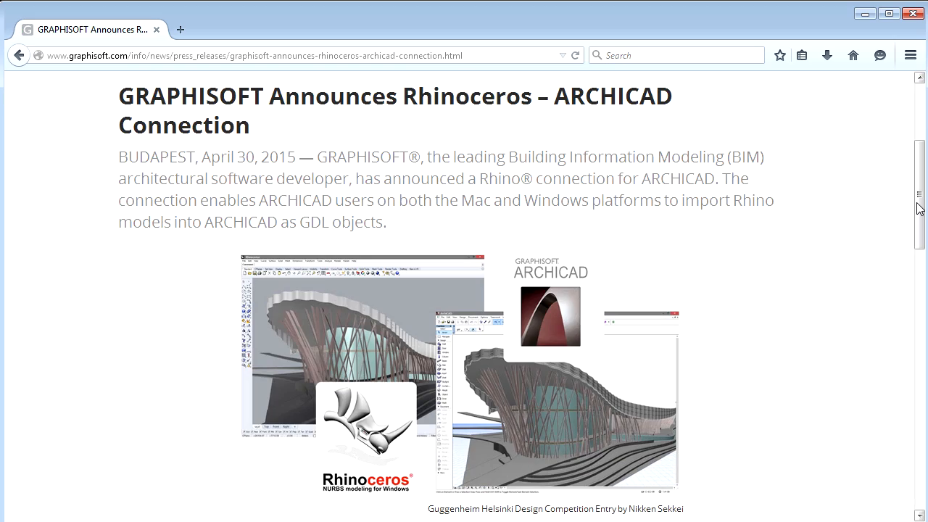
left_click_drag(919, 208, 917, 275)
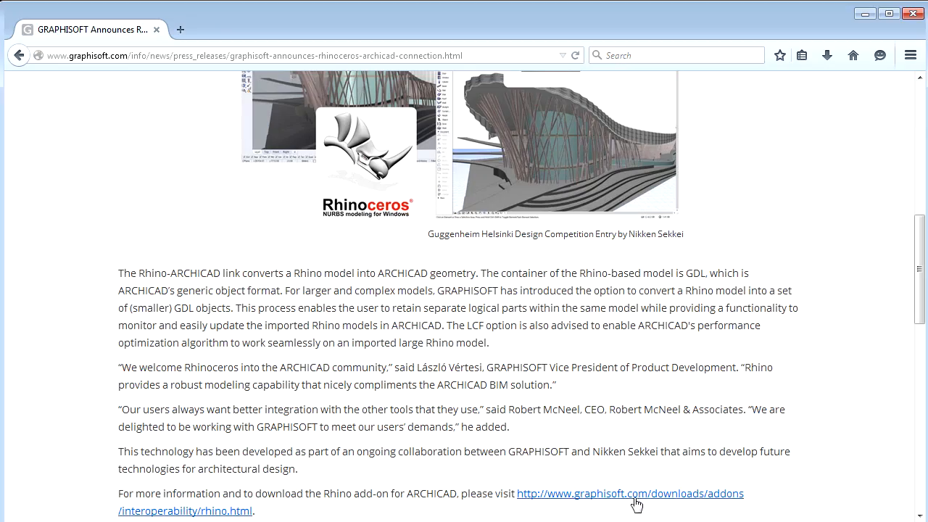
left_click(641, 497)
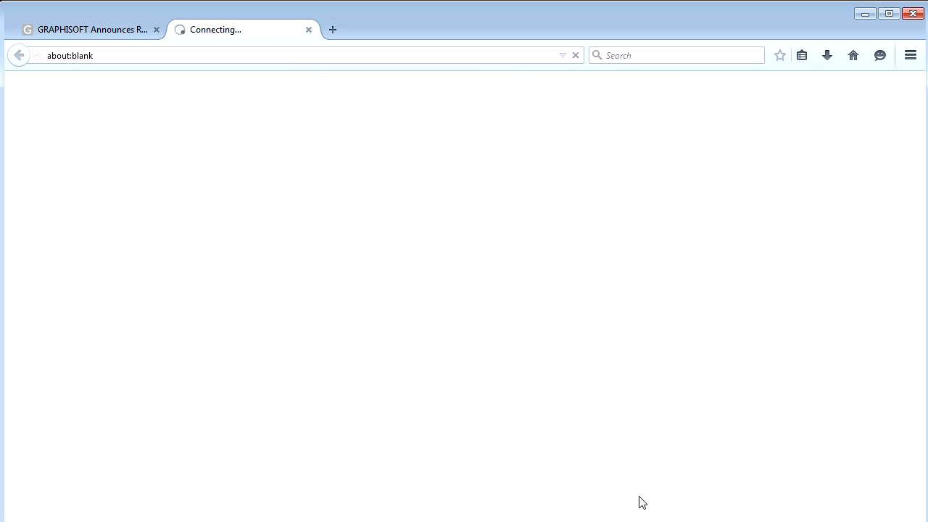
- Save the GSM-LCF 18 exporter for Rhino 5 (GSMLCFExporterForRhino5.exe, 57.0 MB) and launch it
scroll(729, 486, "down", 1)
scroll(728, 485, "down", 5)
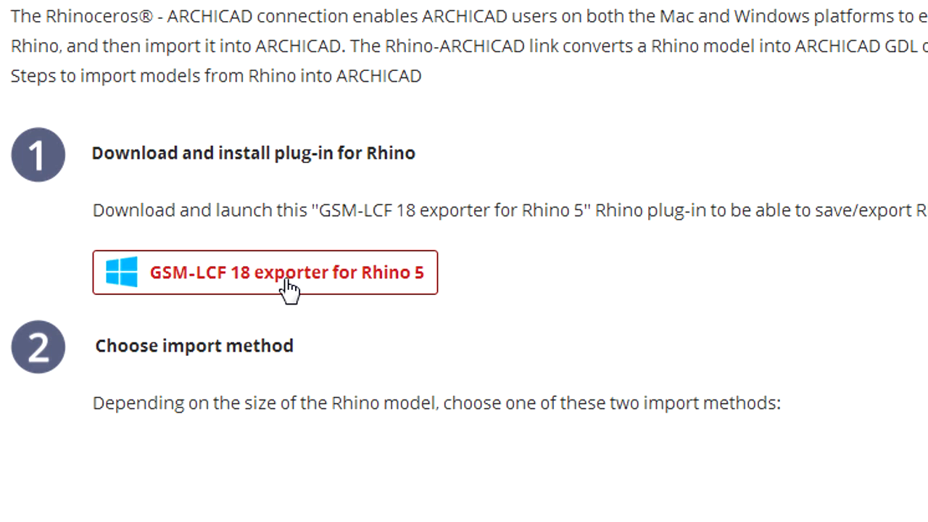
left_click(289, 288)
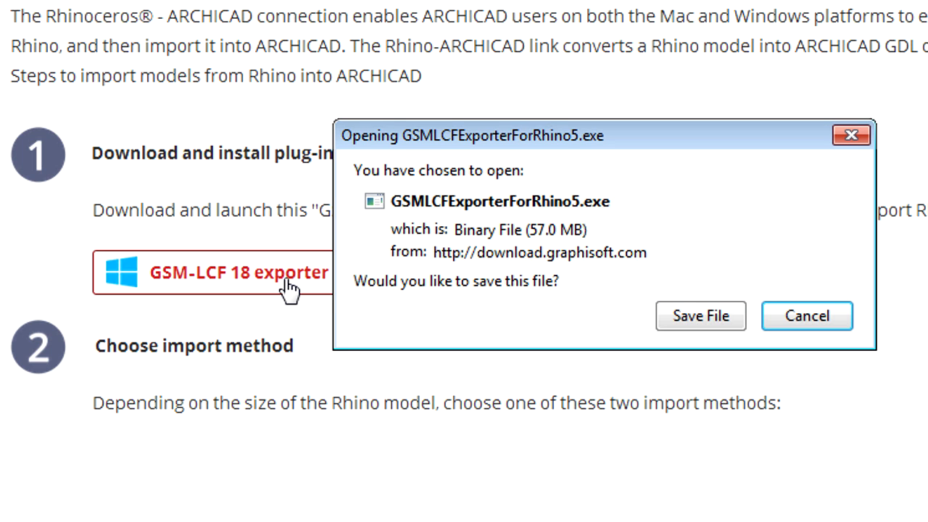
left_click(731, 331)
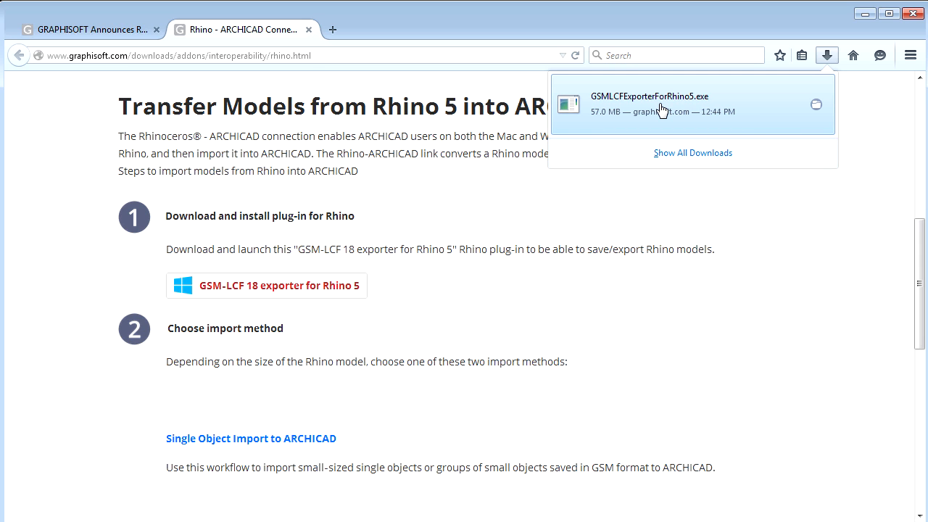
left_click(661, 110)
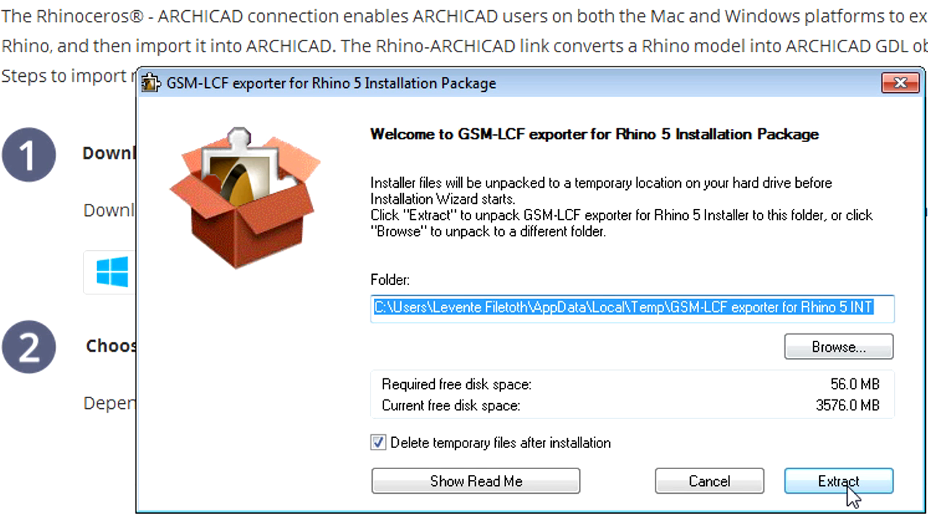
- Extract and install the exporter into the default folder, accepting the license agreement
left_click(847, 487)
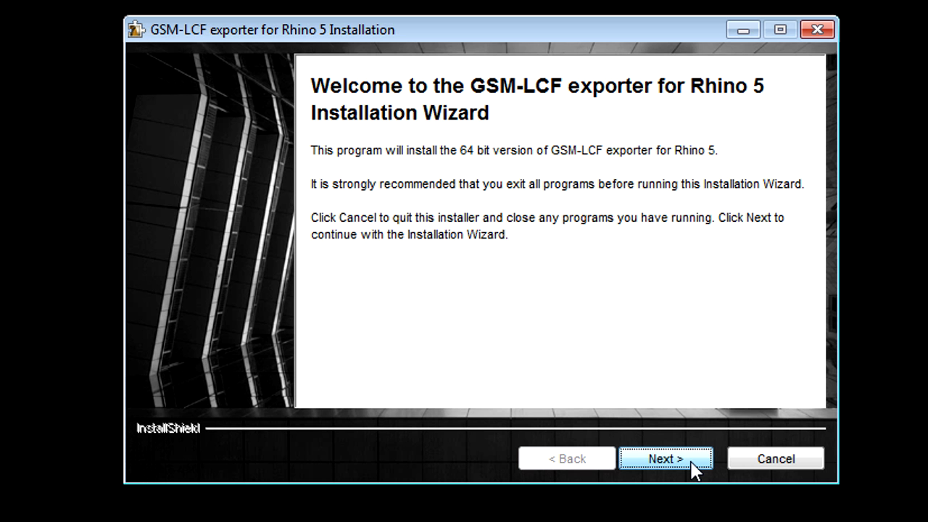
left_click(693, 464)
left_click(320, 357)
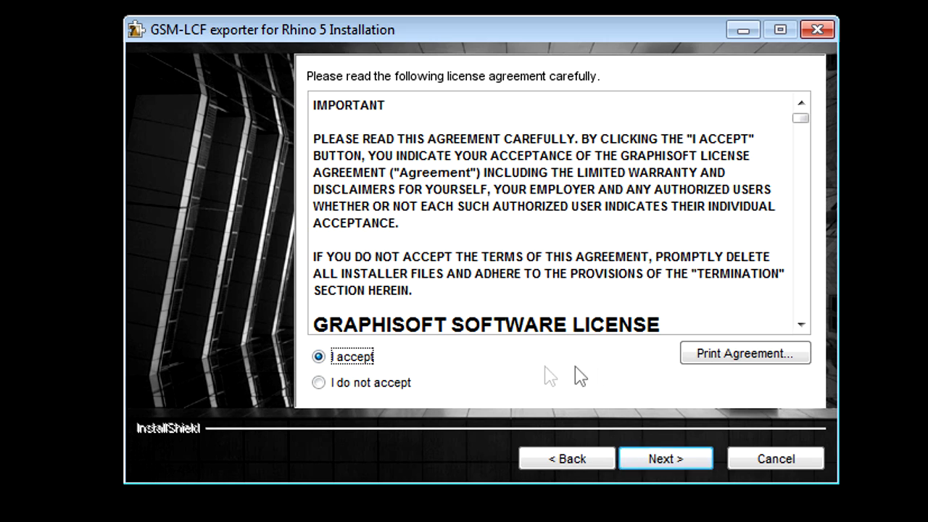
left_click(664, 459)
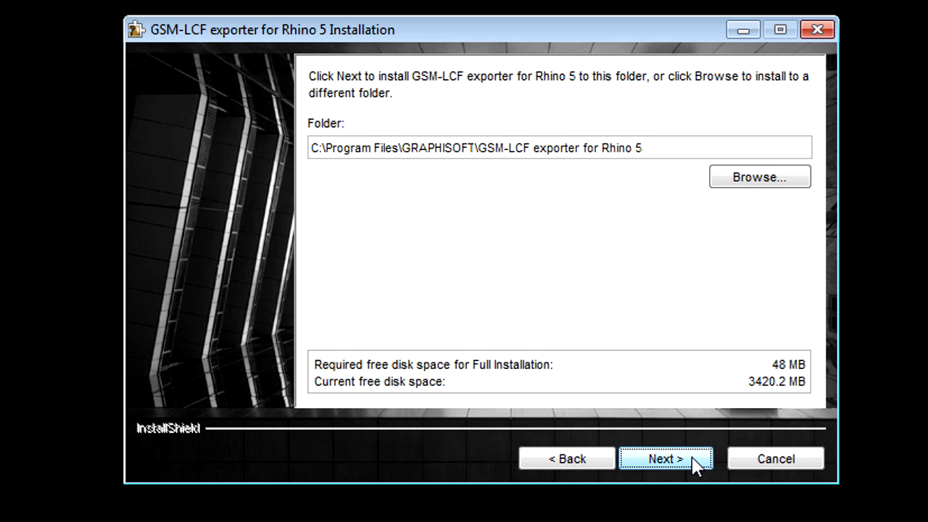
left_click(693, 463)
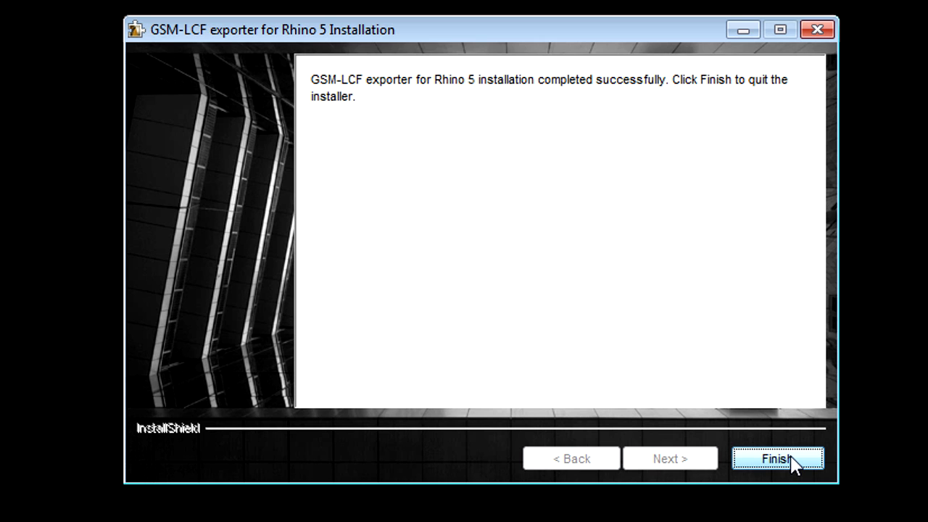
left_click(776, 459)
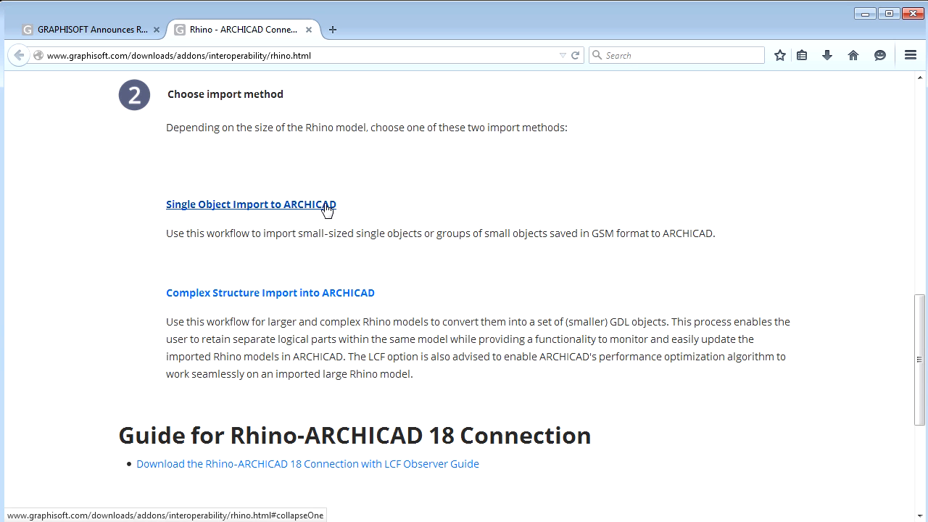
- Expand Single Object Import to ARCHICAD and highlight the step 3 and step 4 headings
left_click(327, 207)
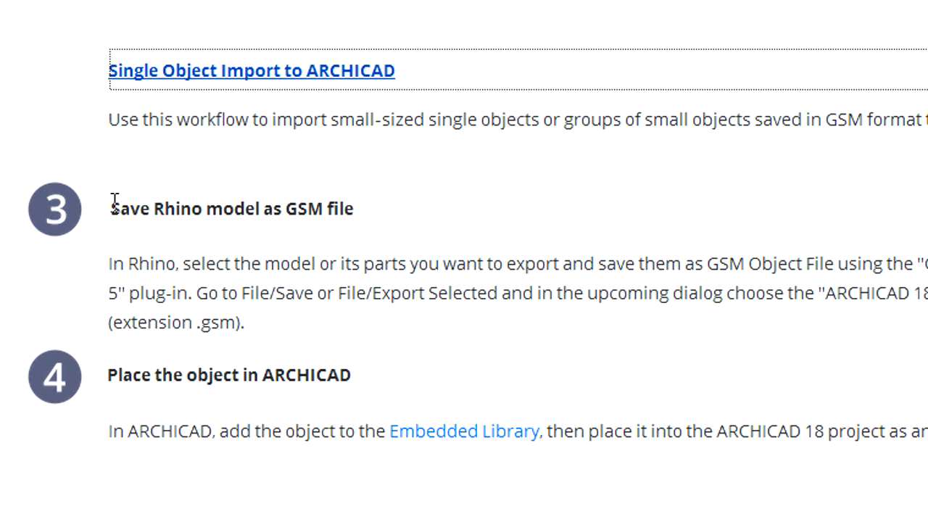
left_click_drag(166, 285, 313, 287)
left_click_drag(355, 210, 379, 226)
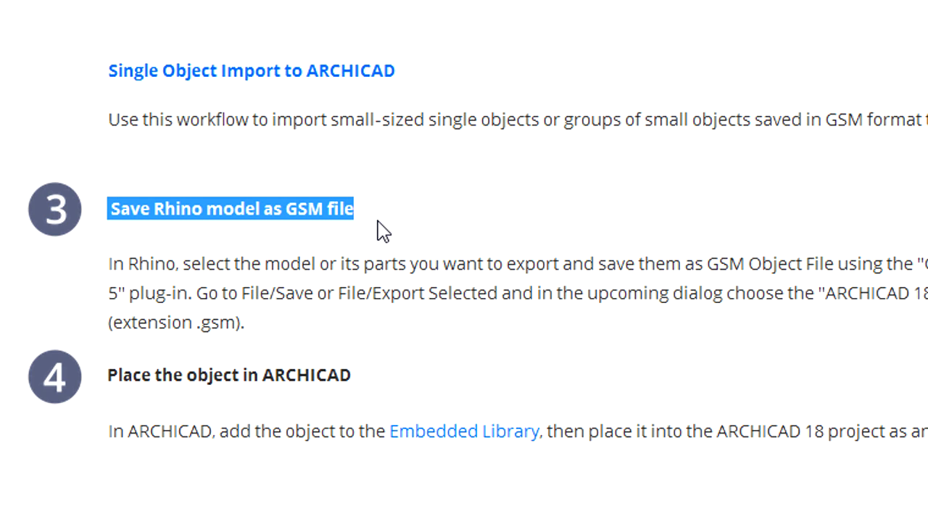
left_click(383, 231)
left_click_drag(108, 375, 358, 381)
left_click(444, 380)
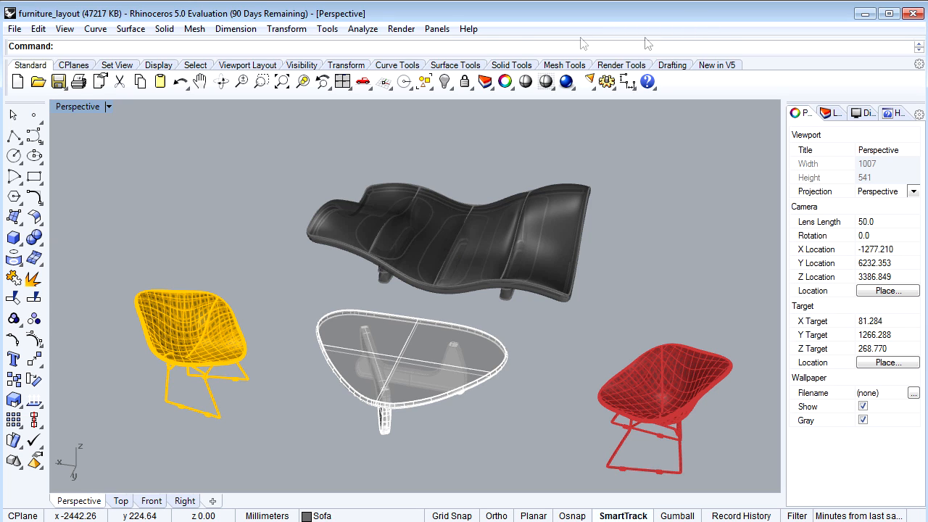
left_click(327, 29)
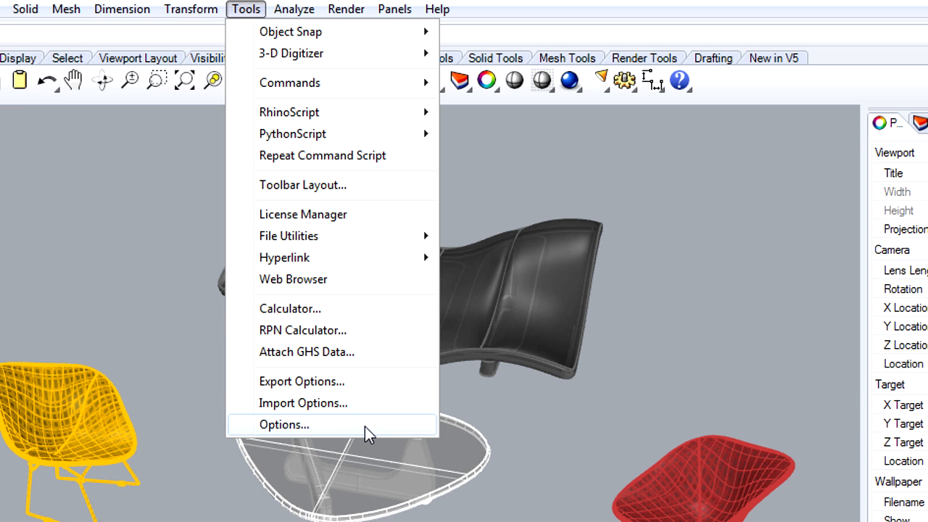
left_click(365, 426)
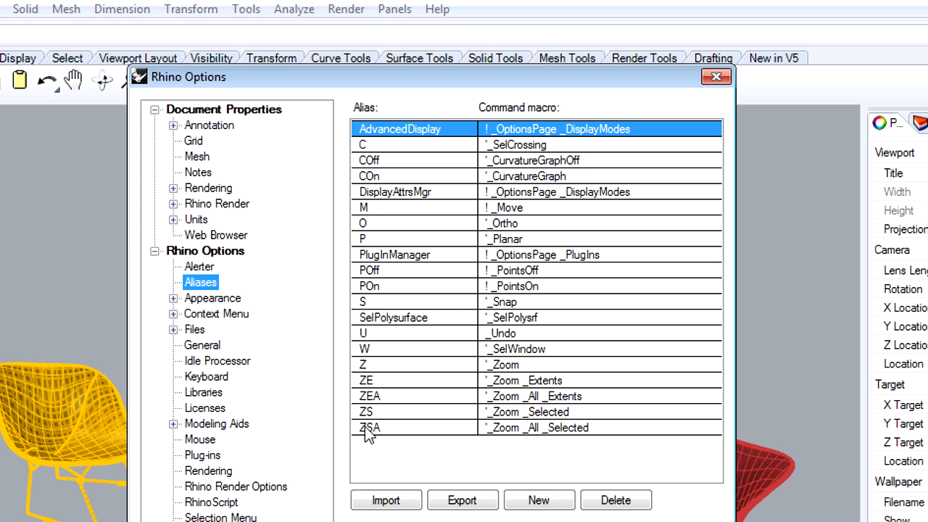
left_click(207, 457)
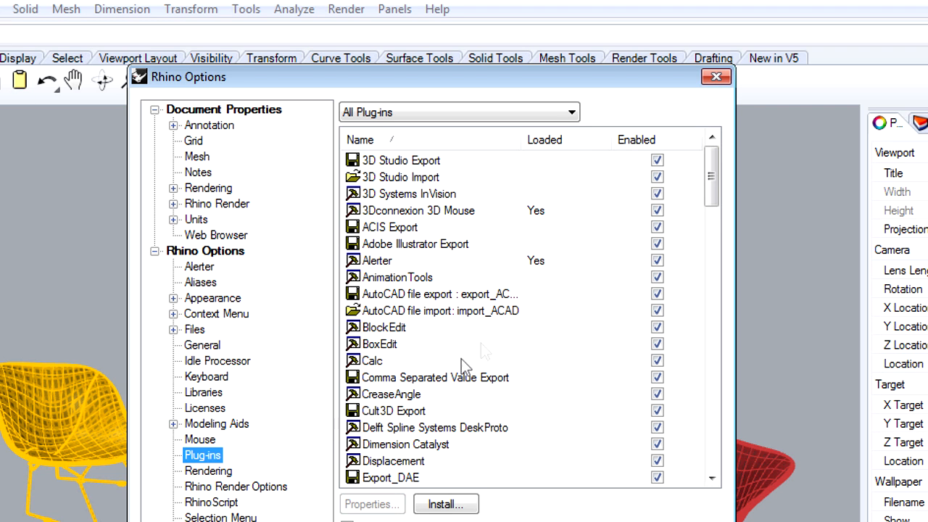
left_click_drag(713, 185, 714, 247)
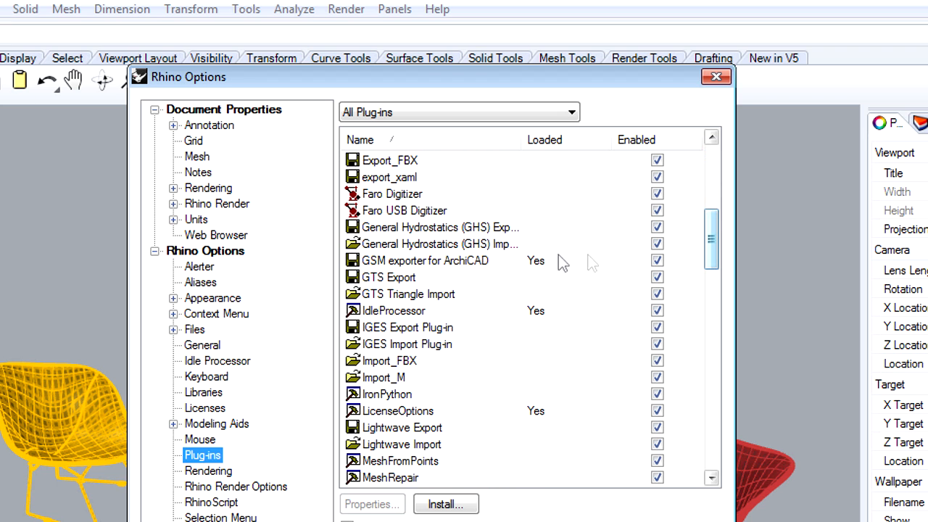
left_click(421, 260)
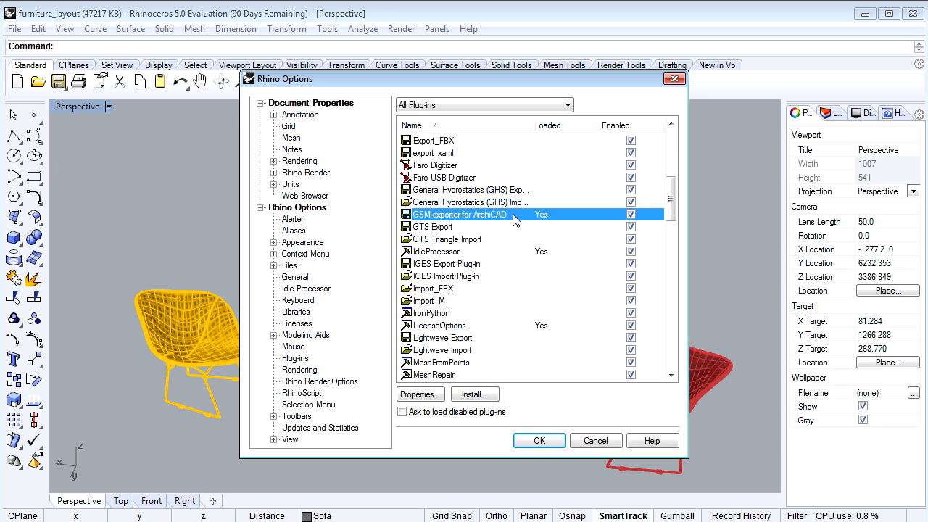
left_click(556, 443)
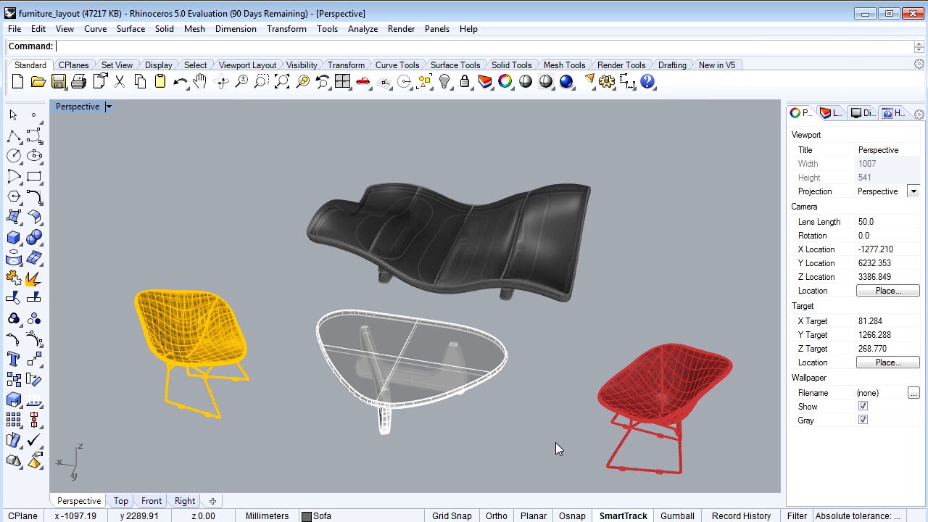
- Restore the four-viewport layout and window-select the yellow armchair in Perspective
left_click(110, 105)
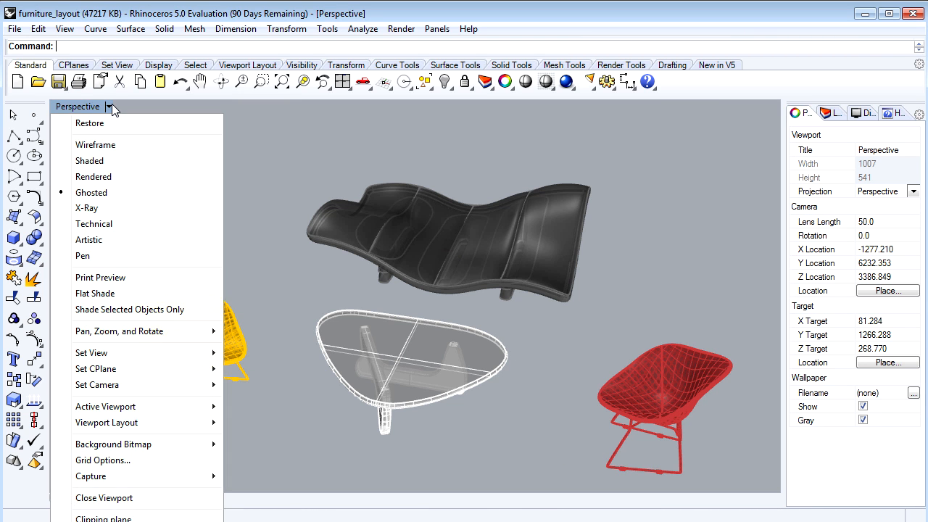
left_click(113, 125)
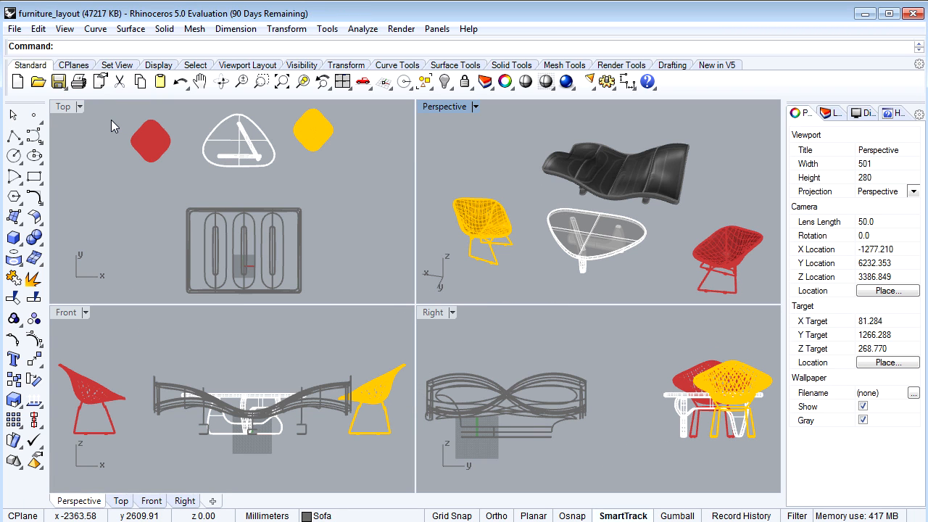
left_click_drag(433, 174, 526, 276)
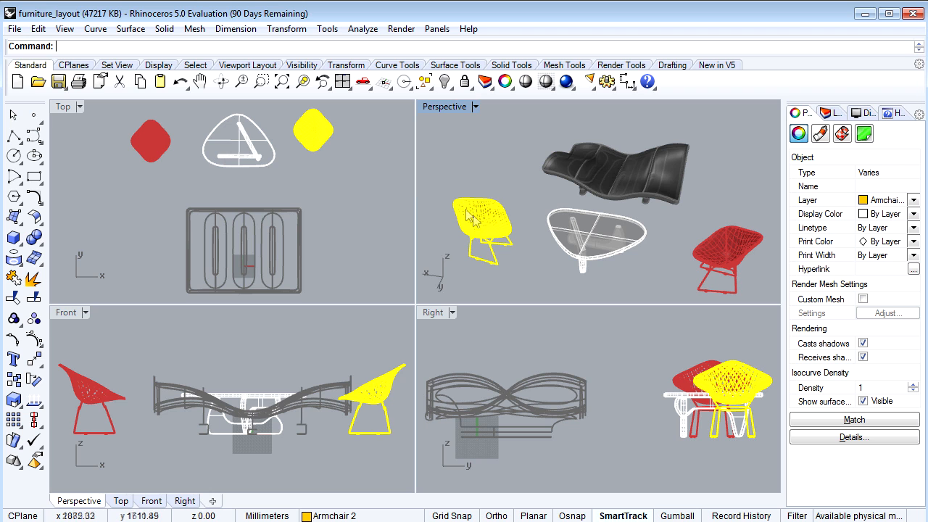
left_click(16, 29)
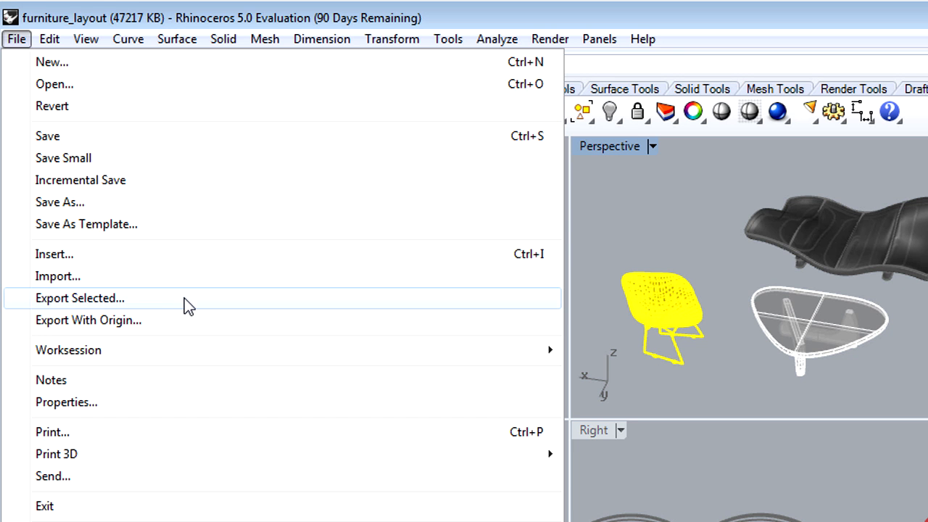
- Export the selected armchair as an ArchiCAD GDL Object (*.gsm) named 'RHINO Chair object'
left_click(184, 298)
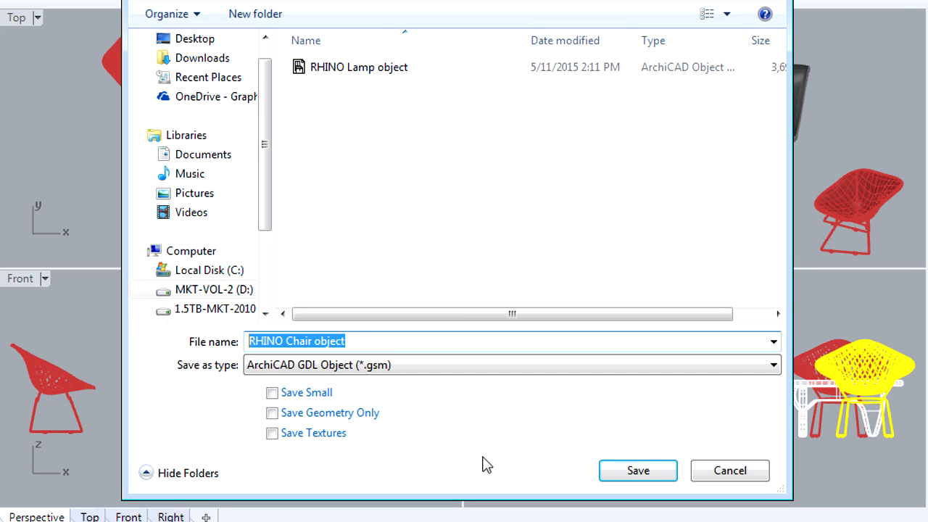
left_click(422, 368)
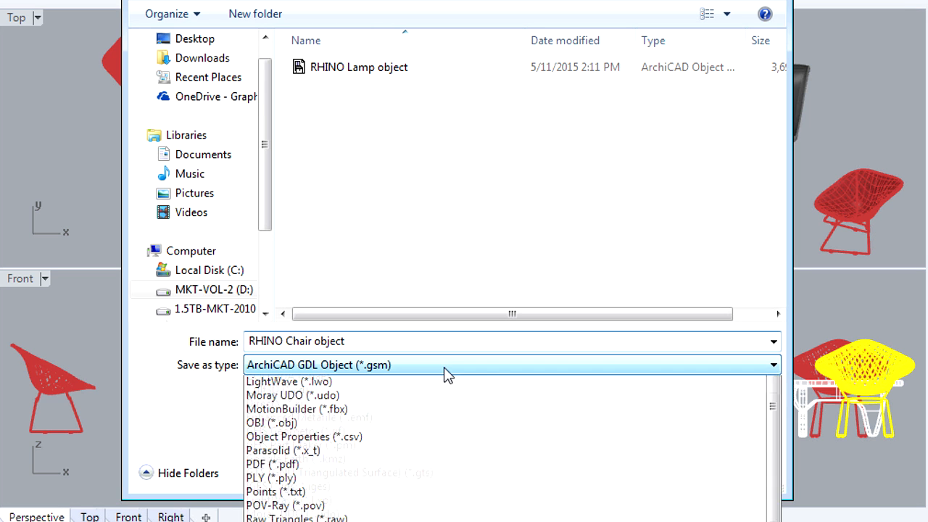
scroll(444, 367, "up", 3)
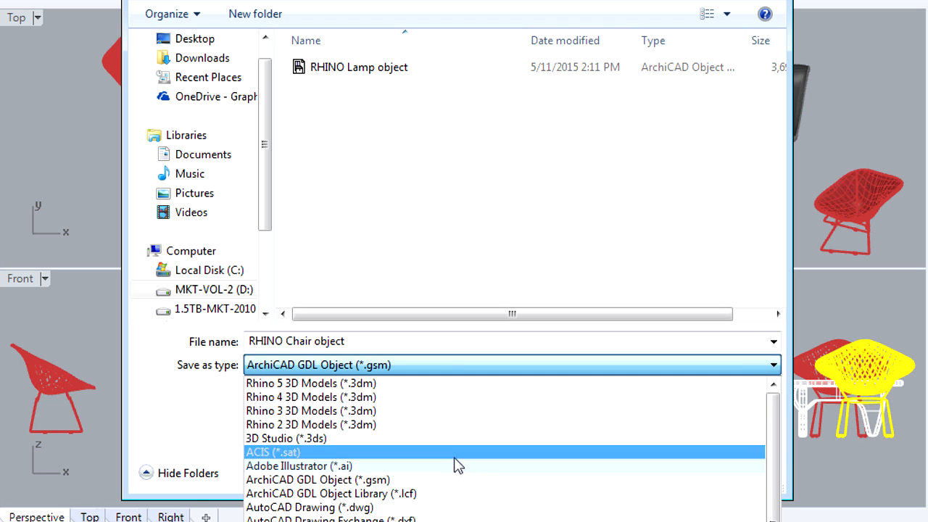
left_click(407, 481)
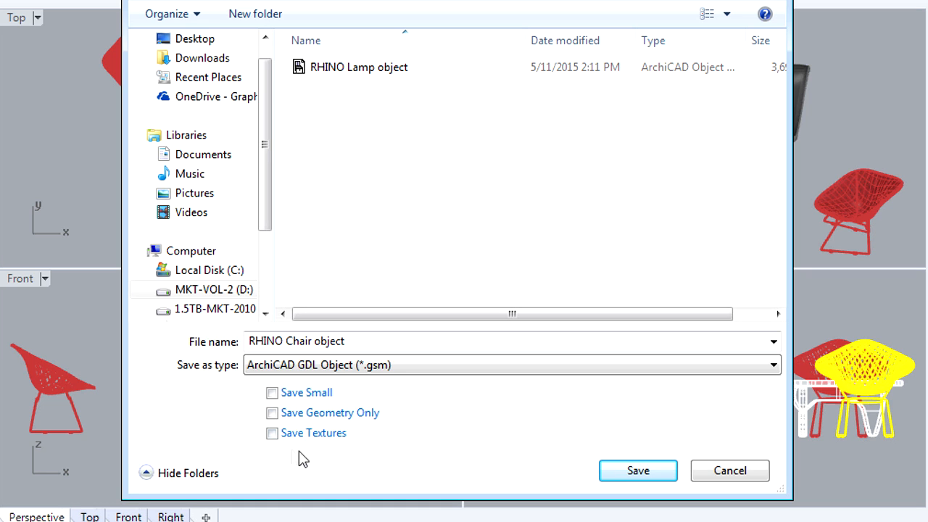
left_click(649, 470)
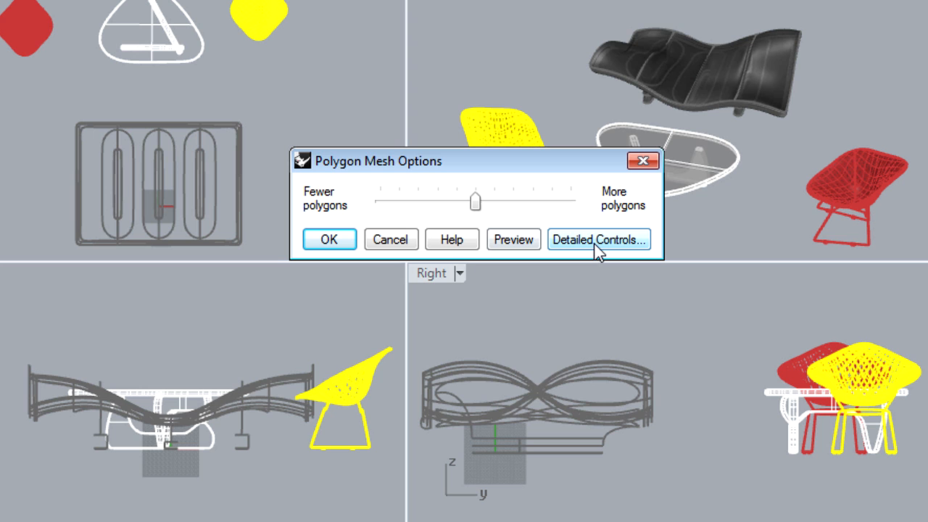
- Review the detailed mesh density, angle and aspect ratio values, then accept the simple middle density
left_click(596, 244)
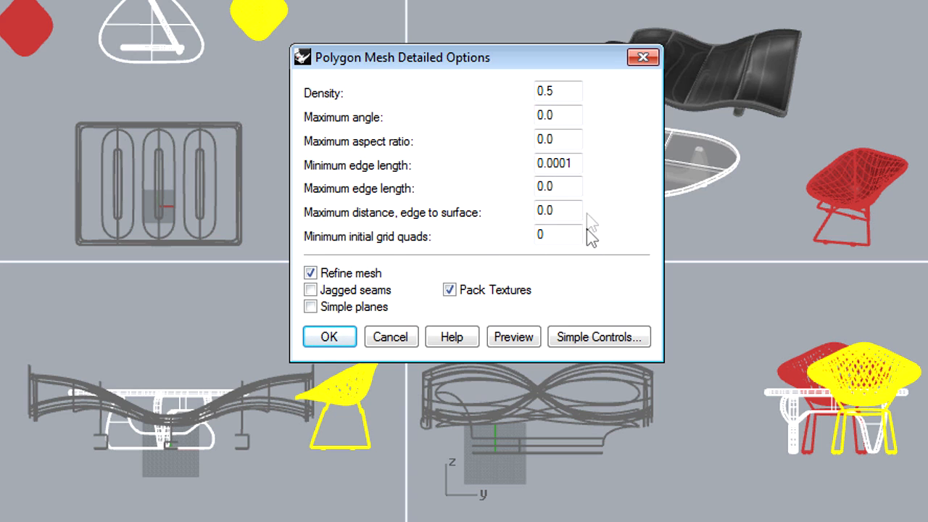
left_click_drag(570, 91, 530, 90)
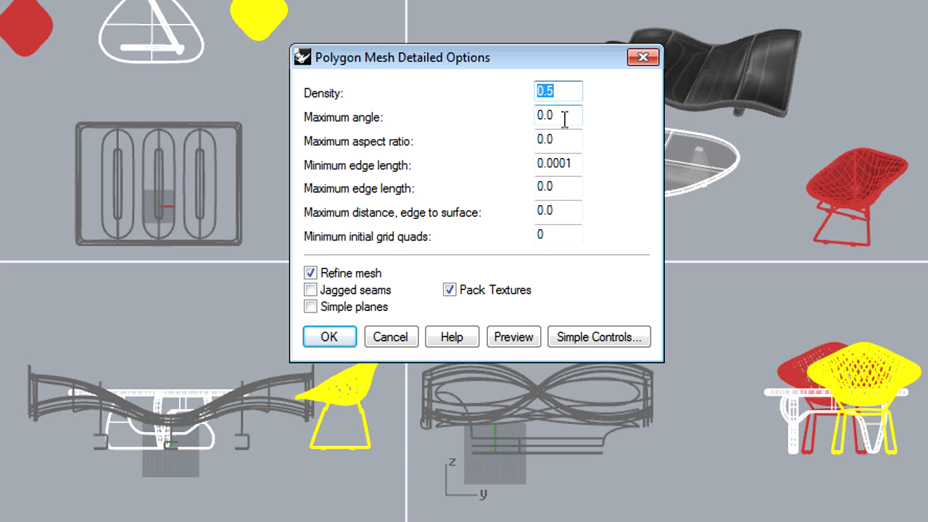
left_click_drag(563, 116, 551, 152)
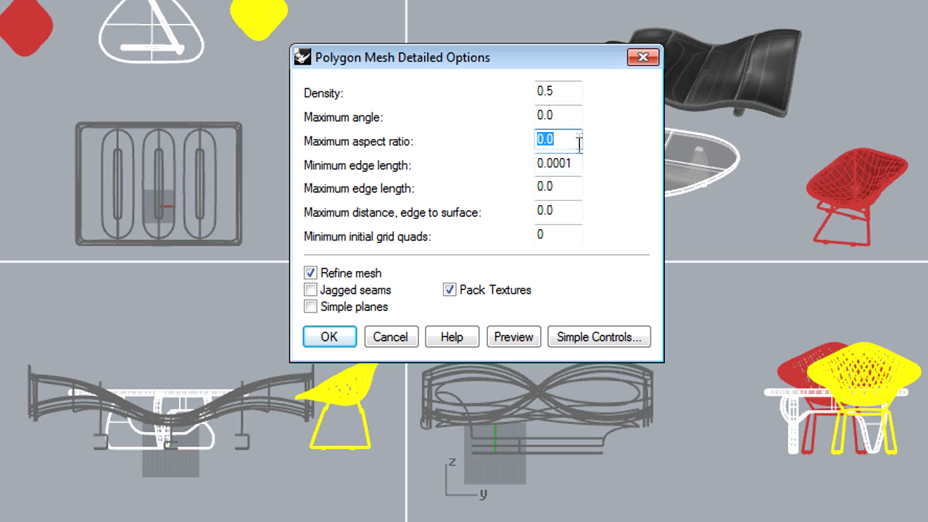
left_click(576, 140)
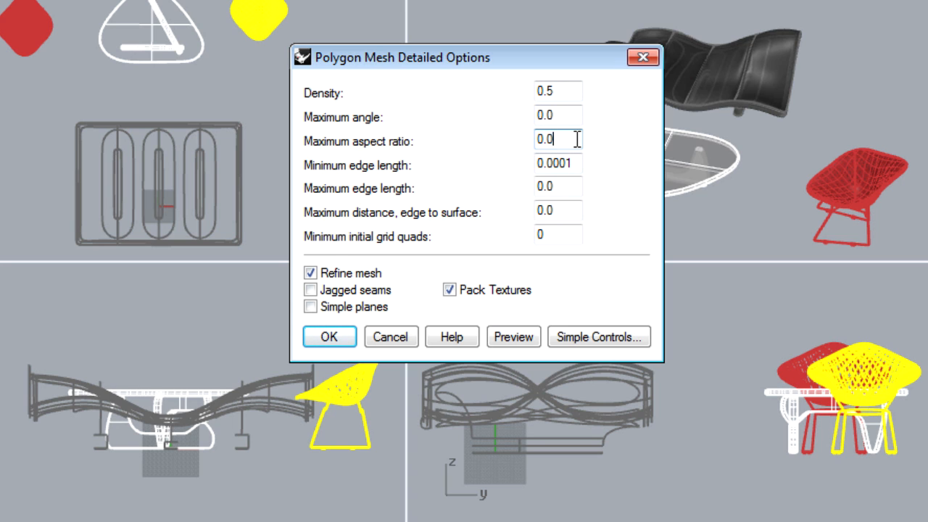
left_click(615, 345)
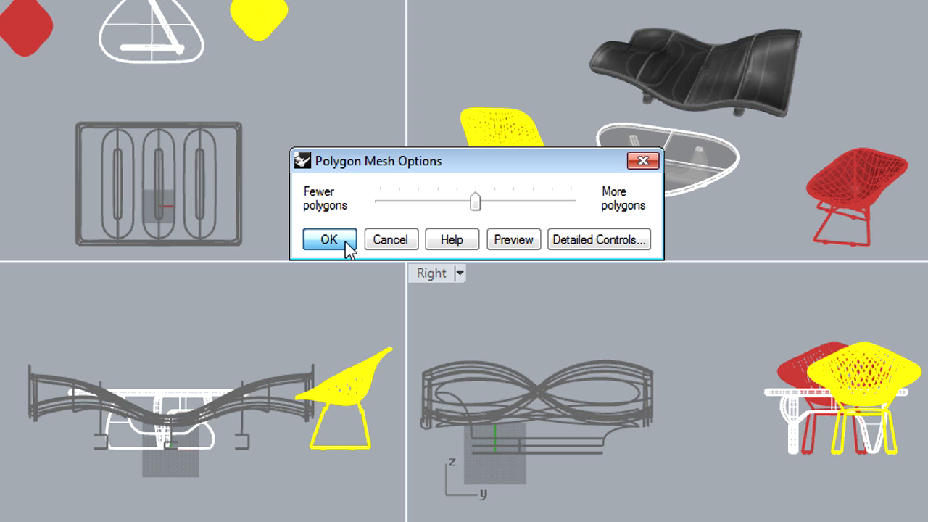
left_click(345, 242)
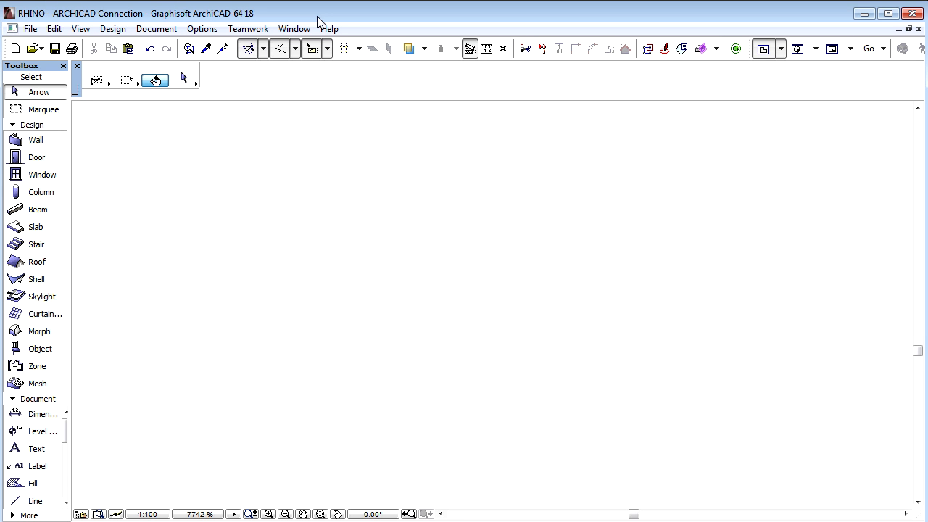
- Add RHINO Chair object.gsm to the Embedded Library through the Library Manager
left_click(31, 29)
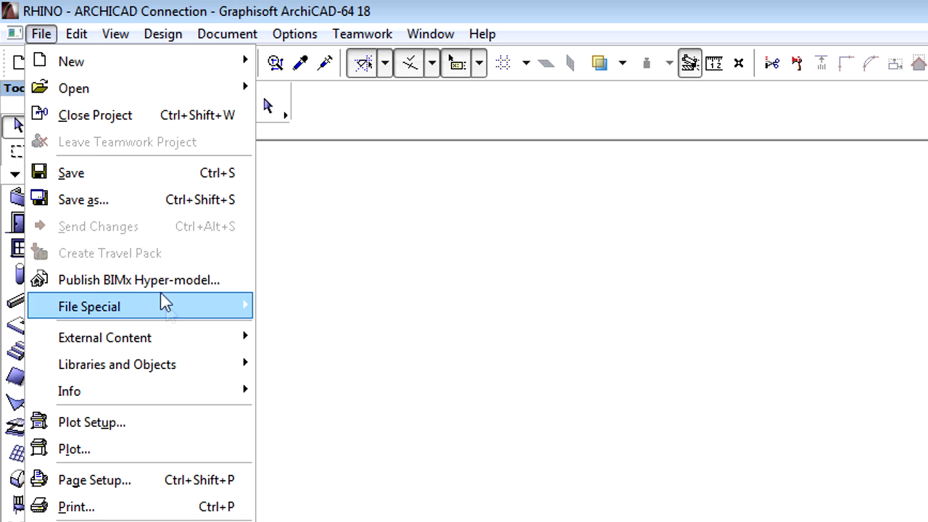
mouse_move(201, 366)
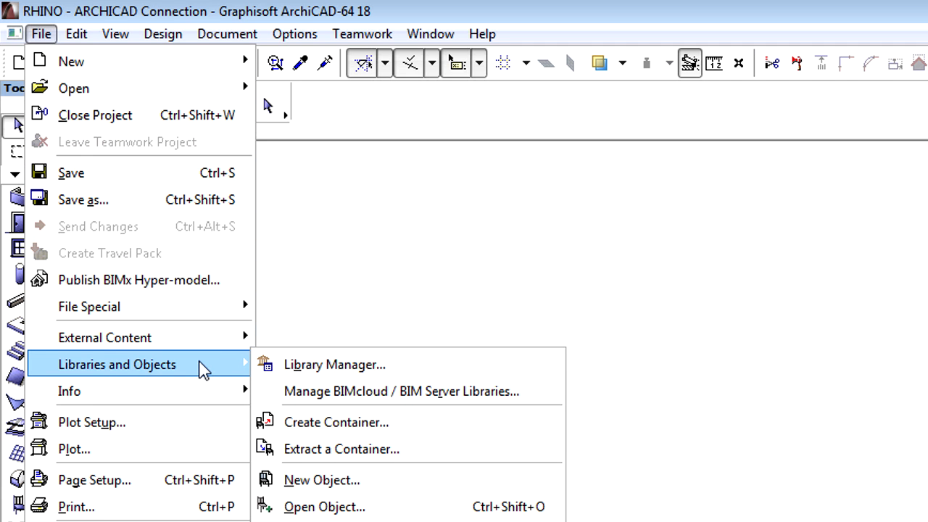
left_click(457, 364)
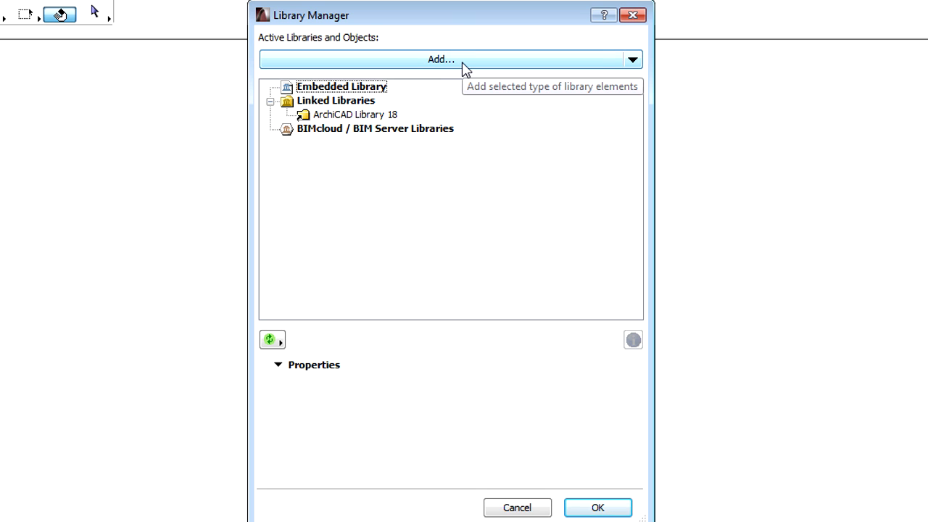
left_click(464, 64)
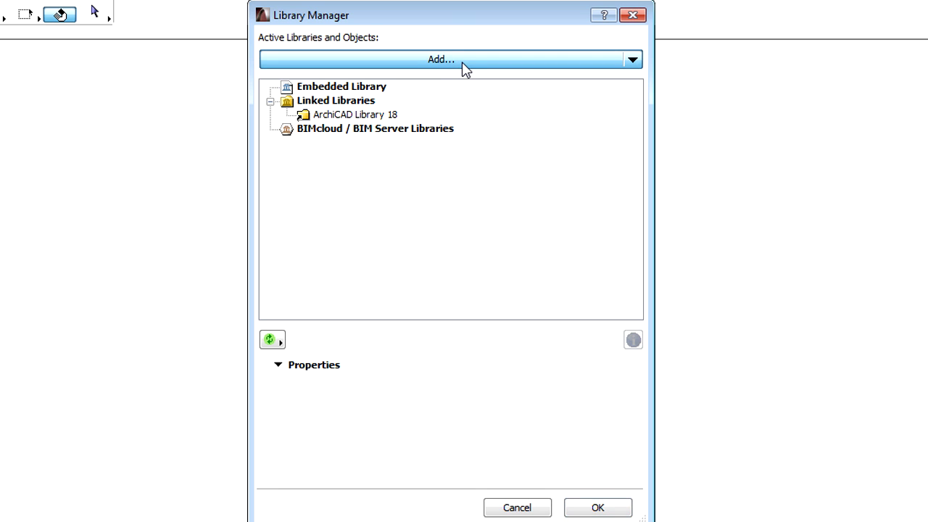
left_click(384, 155)
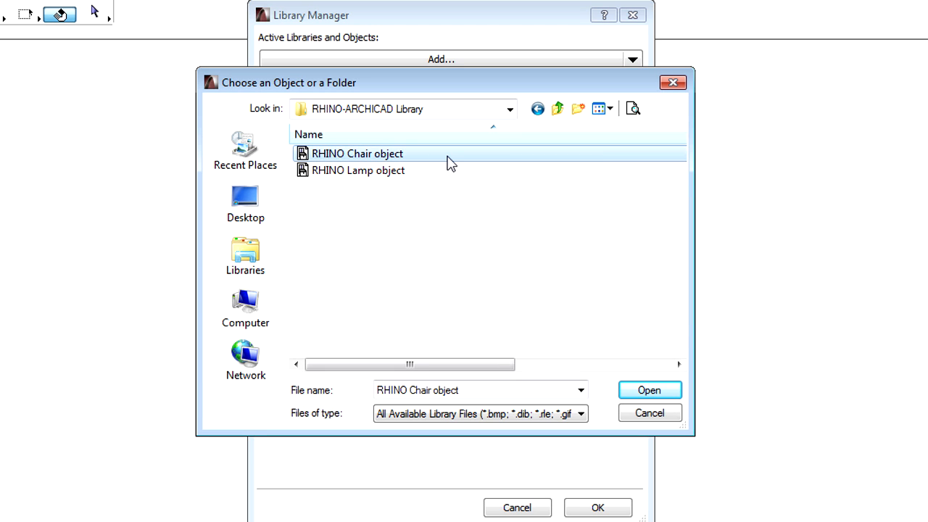
left_click(649, 392)
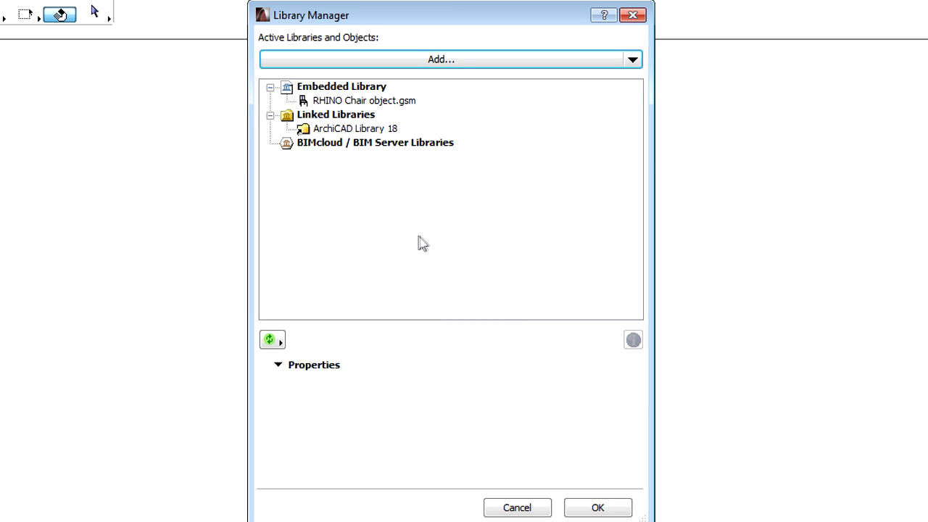
left_click(383, 102)
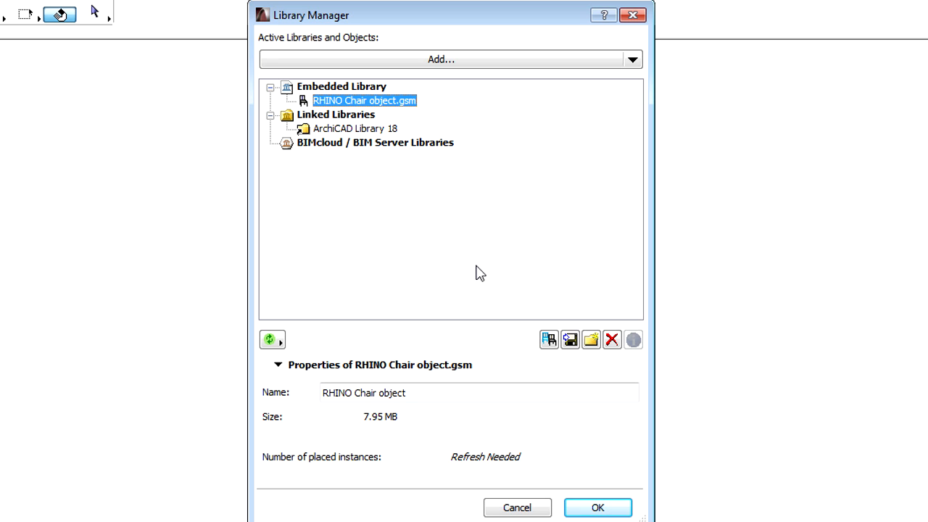
left_click(597, 509)
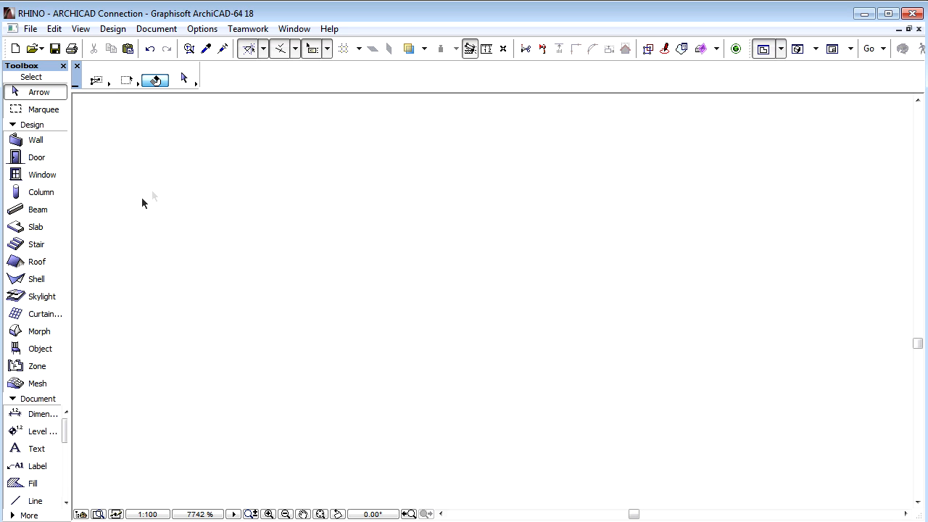
- In the Object tool's default settings, pick RHINO Chair object from the Embedded Library
left_click(44, 353)
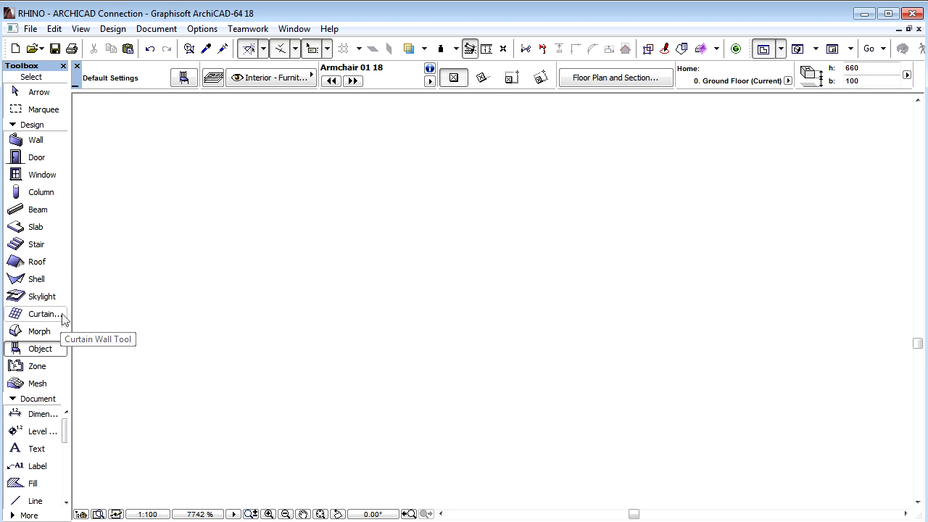
left_click(191, 82)
scroll(387, 129, "up", 1)
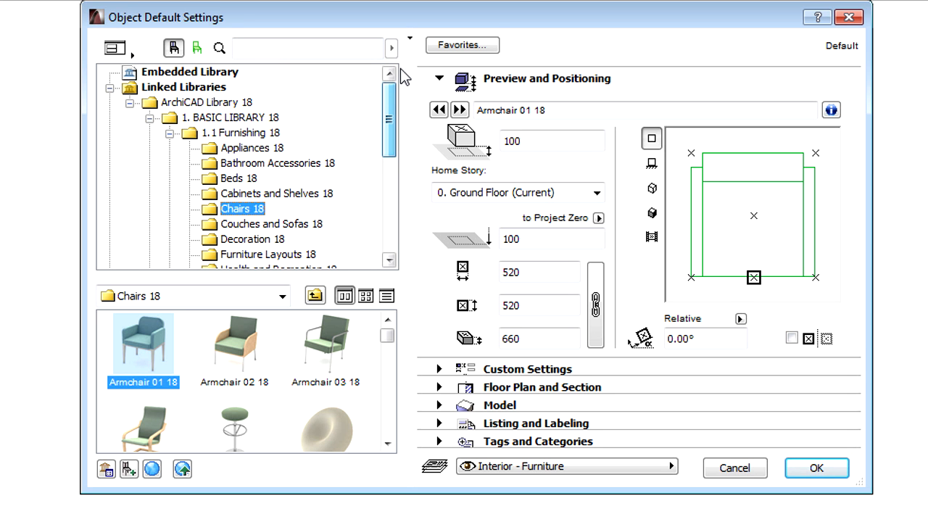
left_click(207, 72)
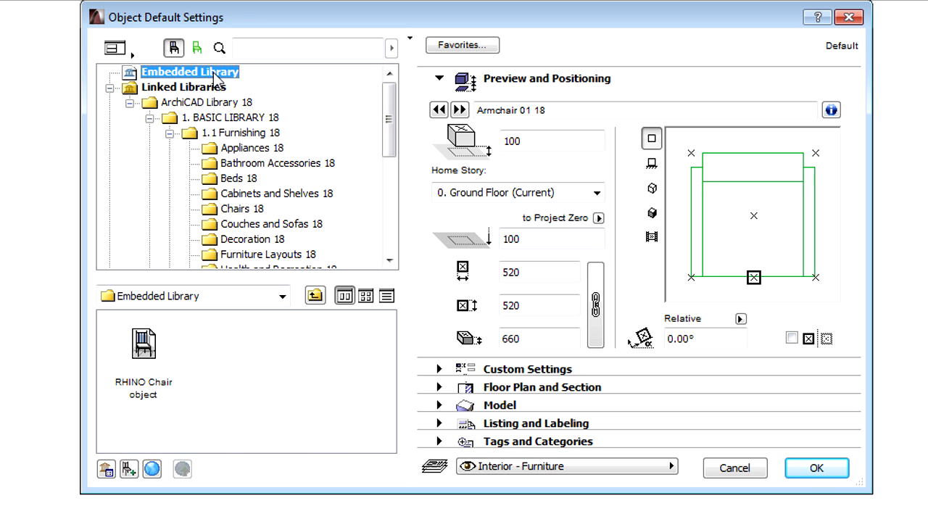
left_click(143, 346)
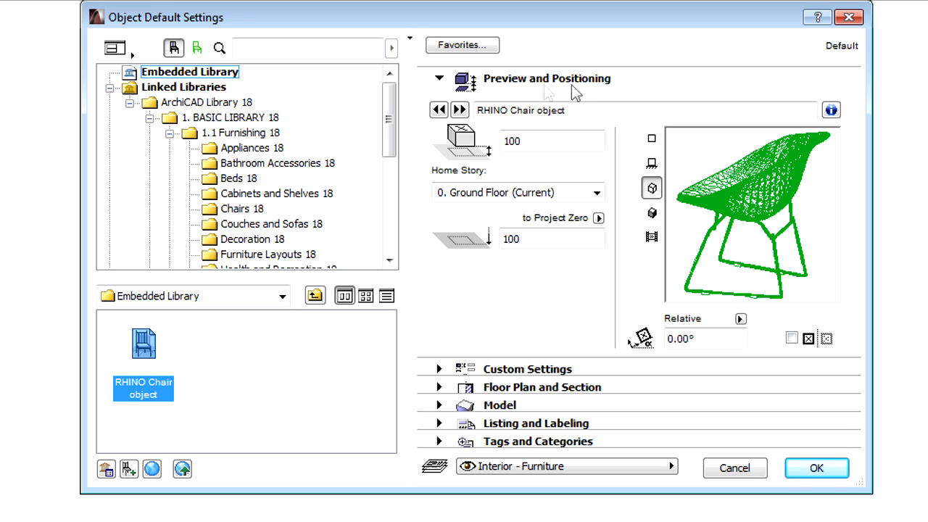
- Expand the chair's 2D Representation, Rhino 2D/3D View Options and Rhino Attributes, checking Smooth edges
left_click(439, 79)
left_click(438, 97)
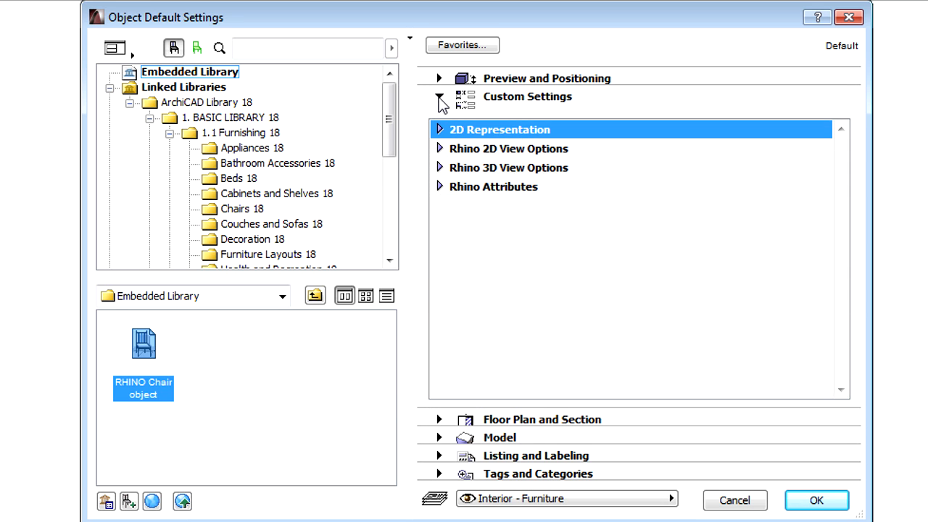
left_click(439, 131)
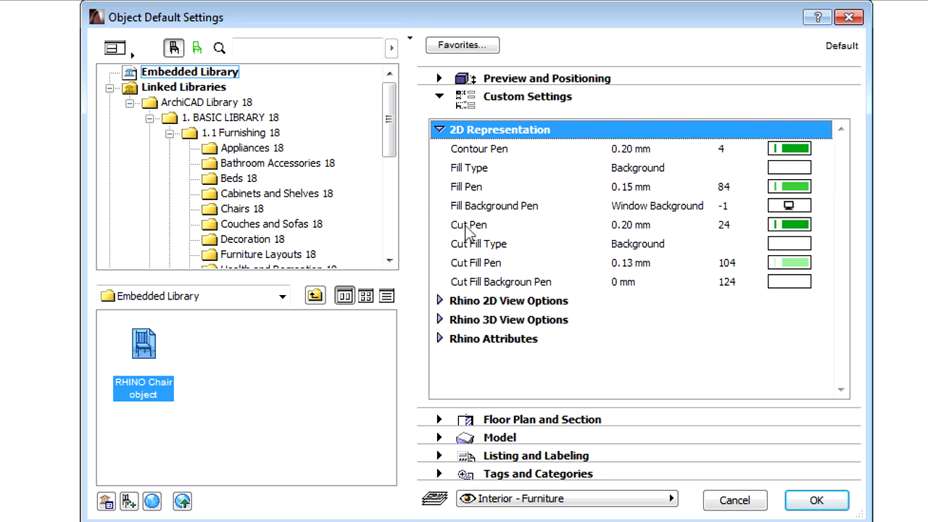
left_click(440, 300)
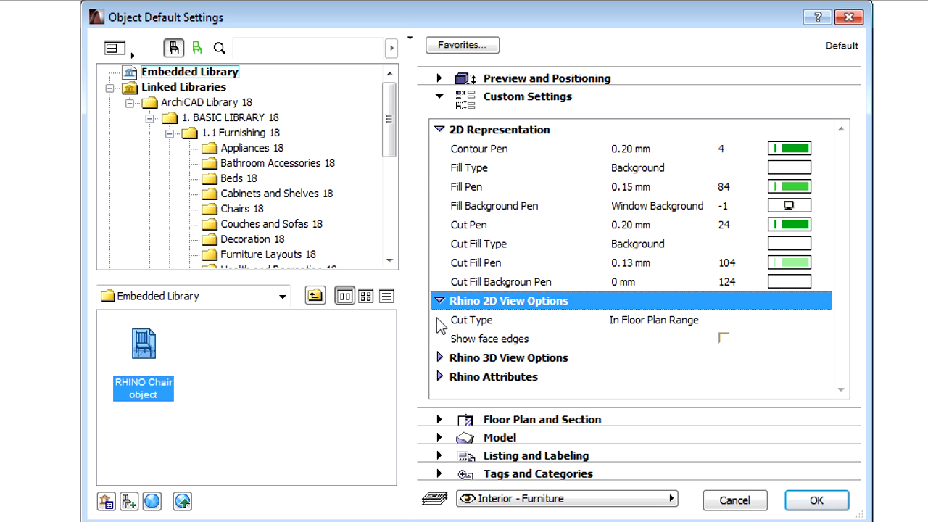
left_click(442, 356)
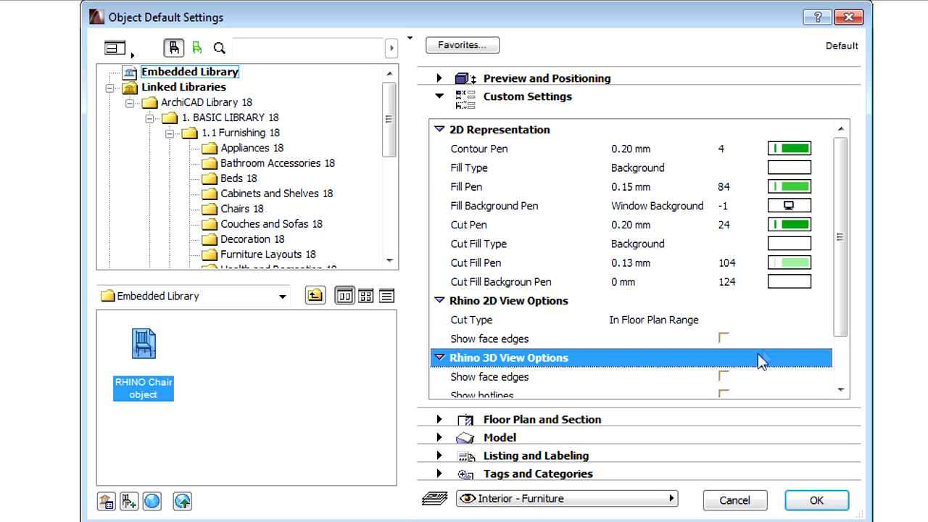
scroll(842, 328, "down", 1)
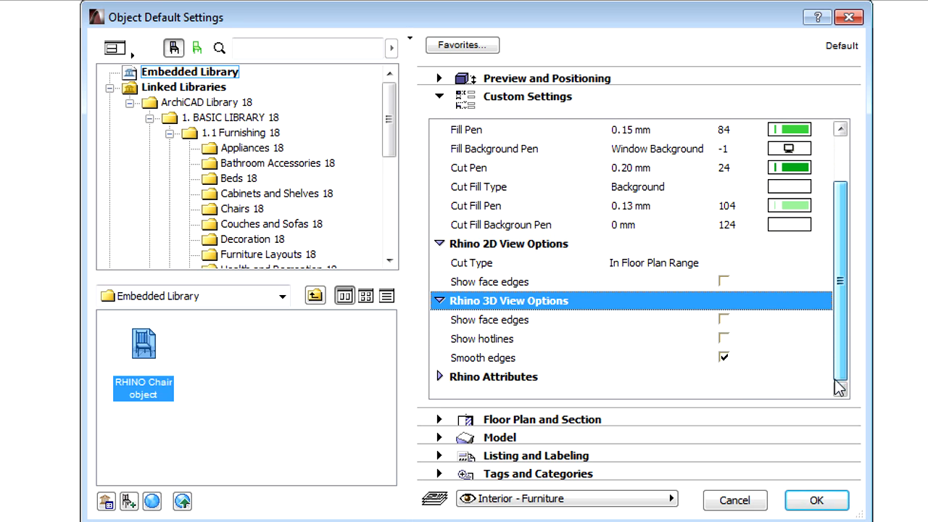
left_click(440, 377)
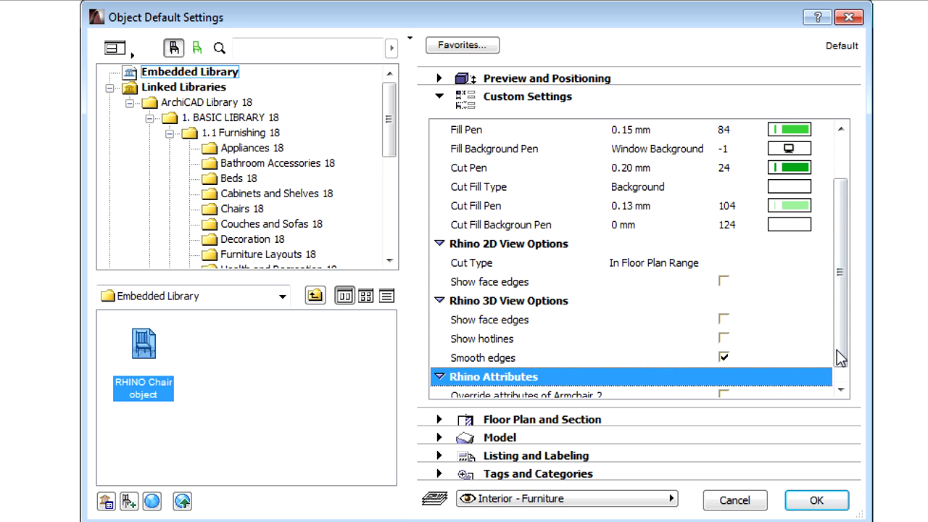
scroll(844, 368, "down", 1)
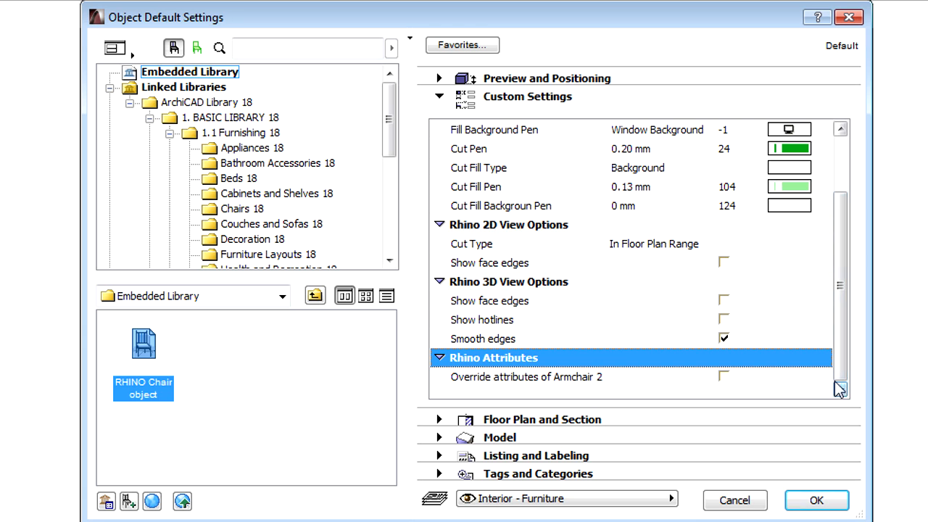
left_click(613, 339)
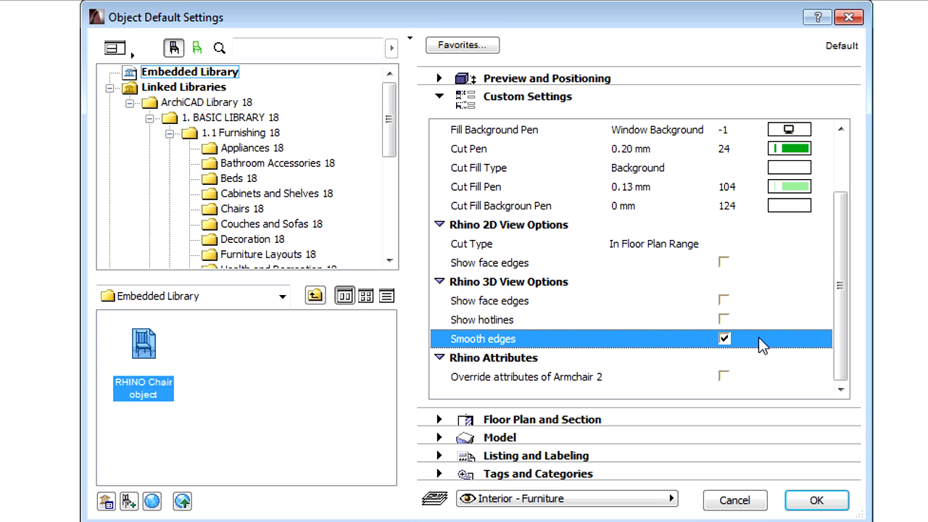
- Apply the RHINO Chair settings, then orbit and zoom the yellow chair in the 3D window
left_click(817, 500)
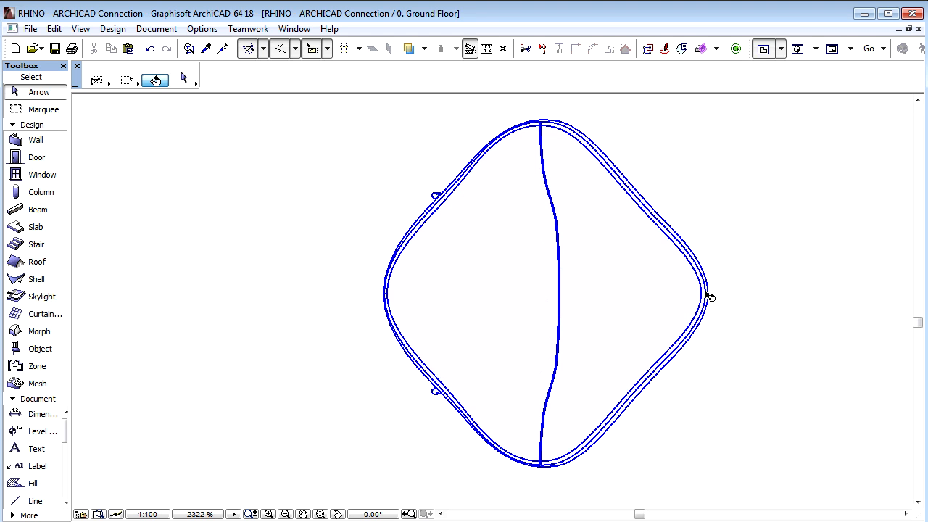
mouse_move(710, 296)
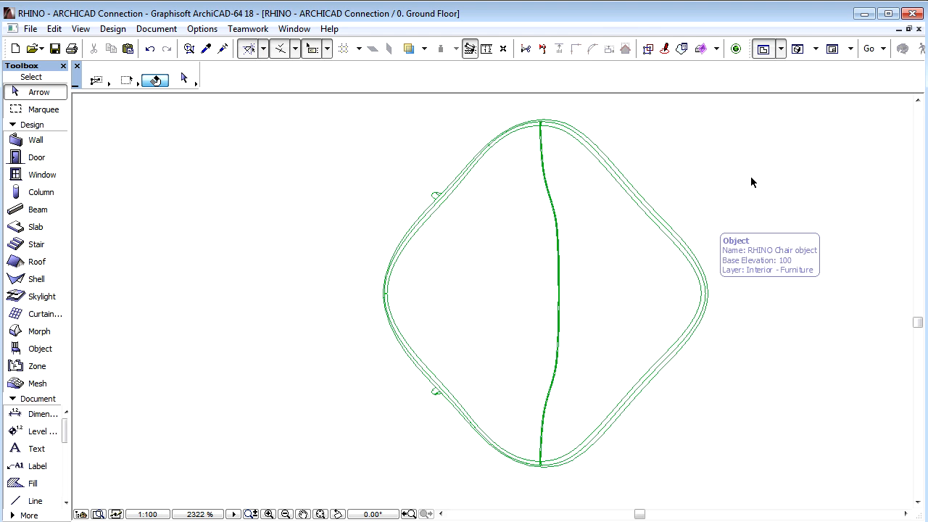
left_click(800, 49)
left_click_drag(466, 425, 759, 494)
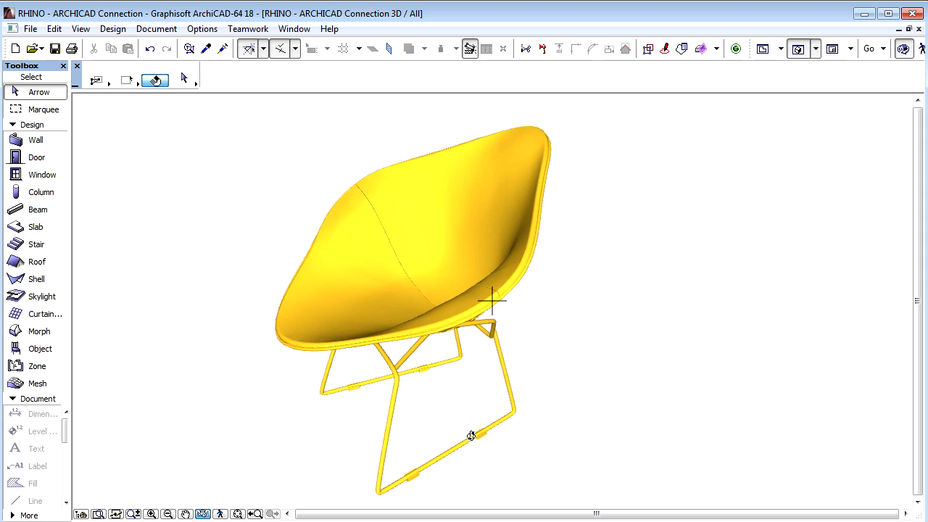
scroll(508, 441, "up", 5)
left_click_drag(541, 471, 549, 341)
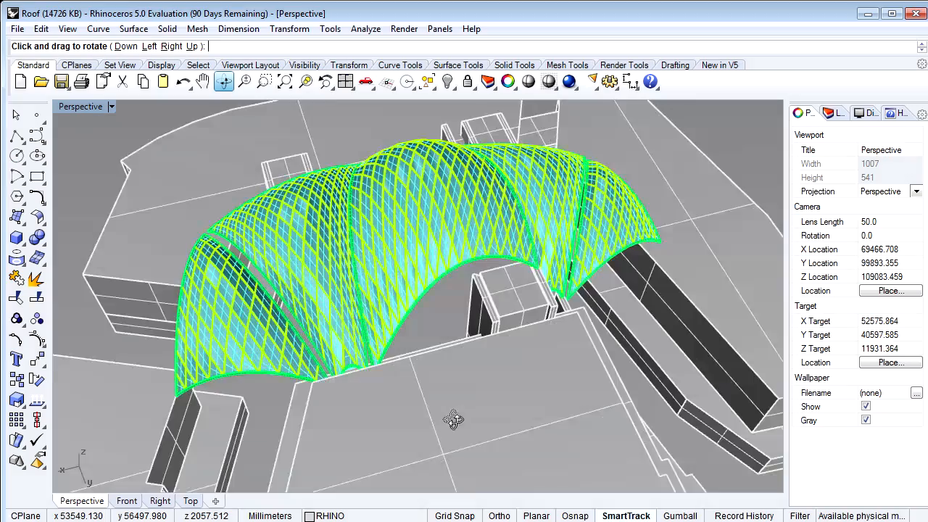
- Orbit the Perspective view to see the roof from another side
left_click_drag(435, 399, 594, 372)
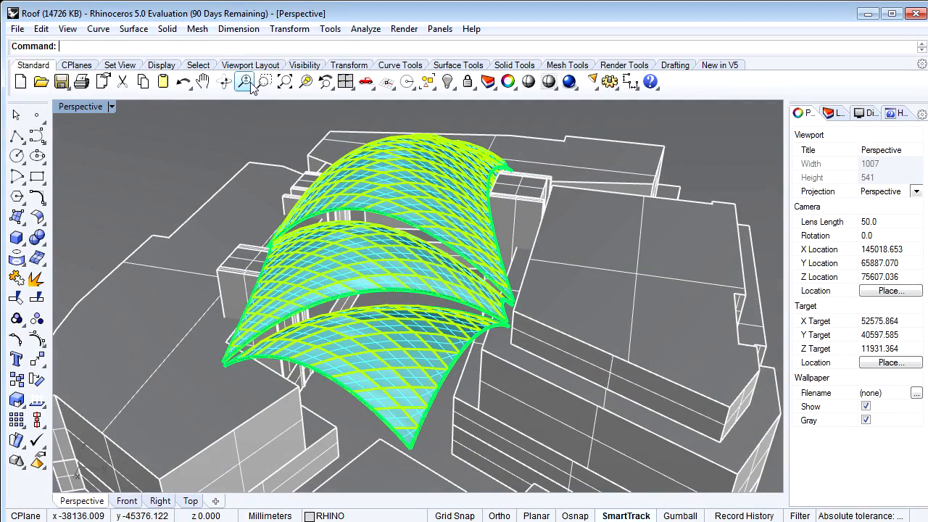
left_click(224, 81)
left_click_drag(162, 319, 342, 330)
right_click_drag(342, 330, 340, 329)
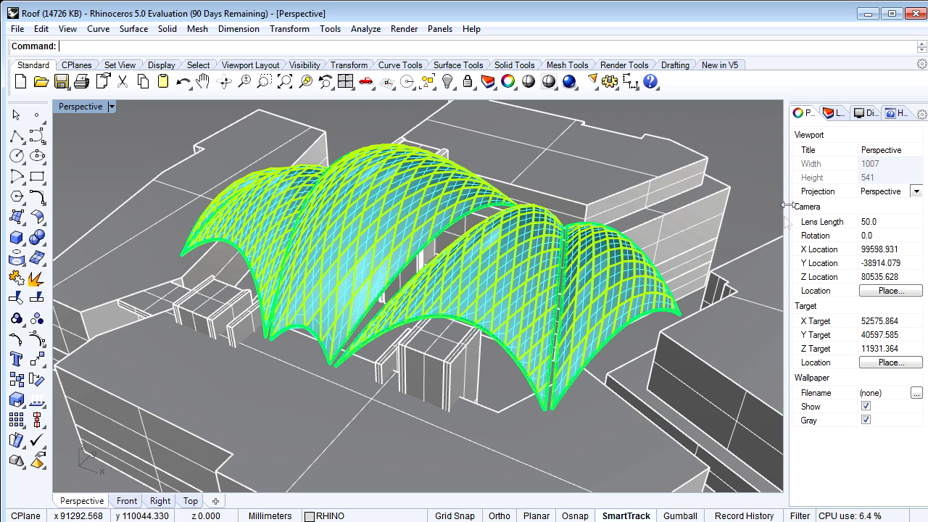
- Turn off the buildings layer and select all the remaining roof geometry
left_click(834, 113)
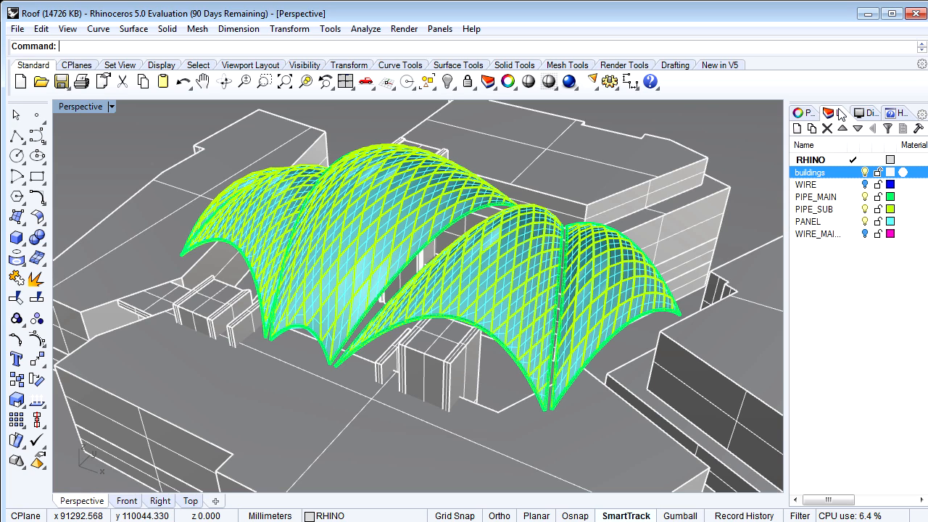
left_click(865, 173)
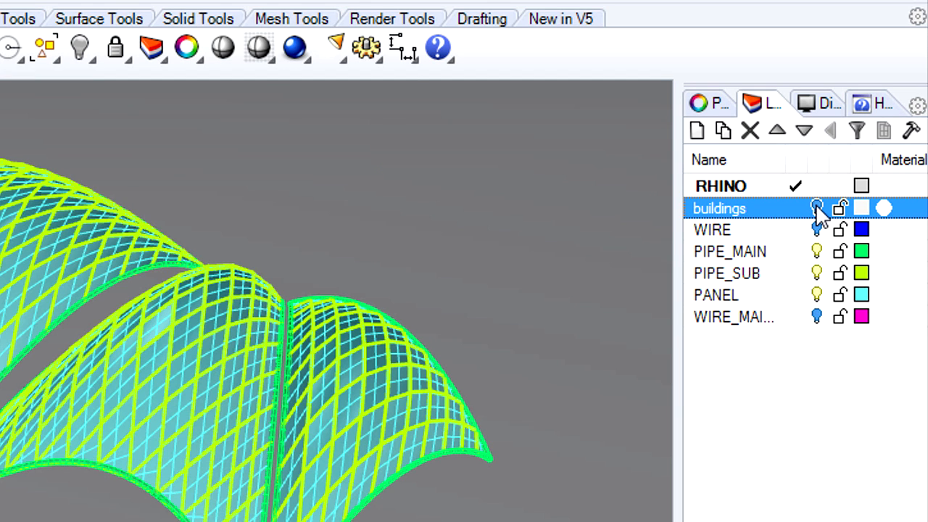
left_click(816, 208)
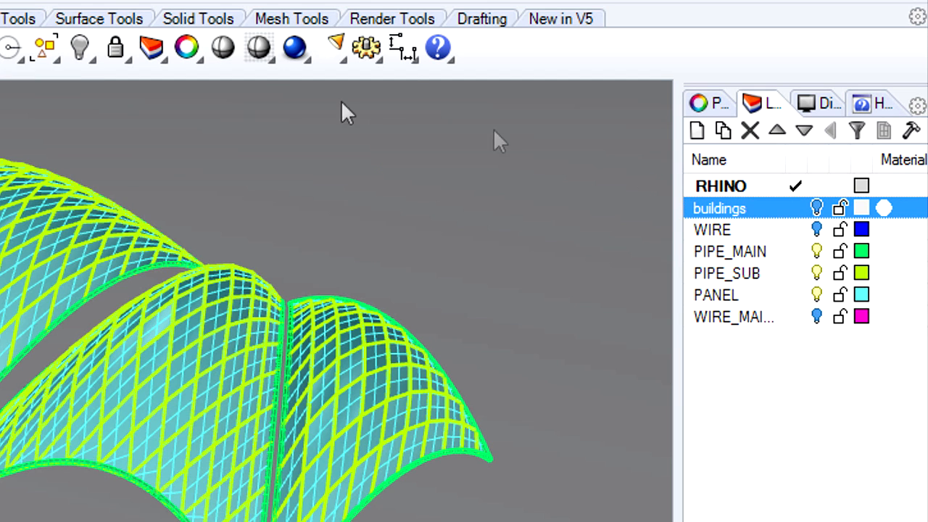
left_click(50, 60)
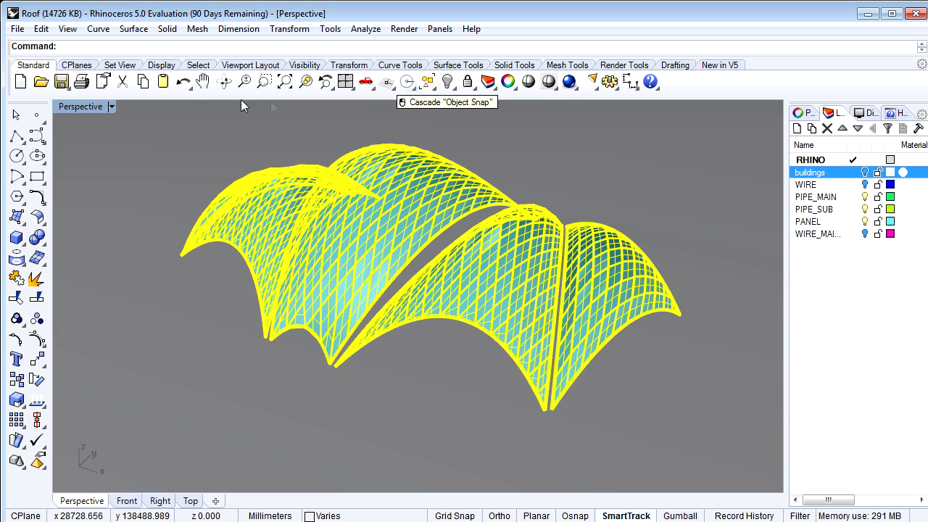
left_click(18, 29)
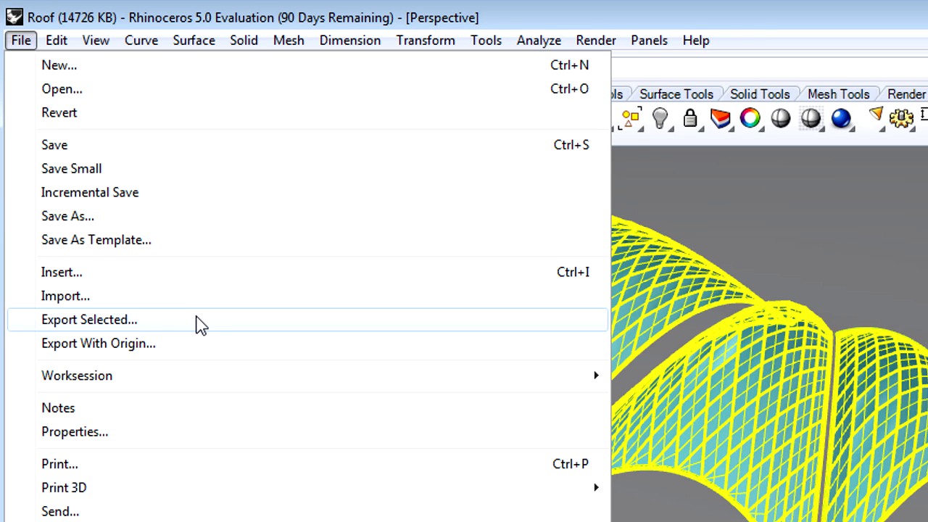
- Export the selected roof as an ArchiCAD GDL Object Library (*.lcf) named 'RHINO Roof LCF'
left_click(200, 326)
left_click(347, 371)
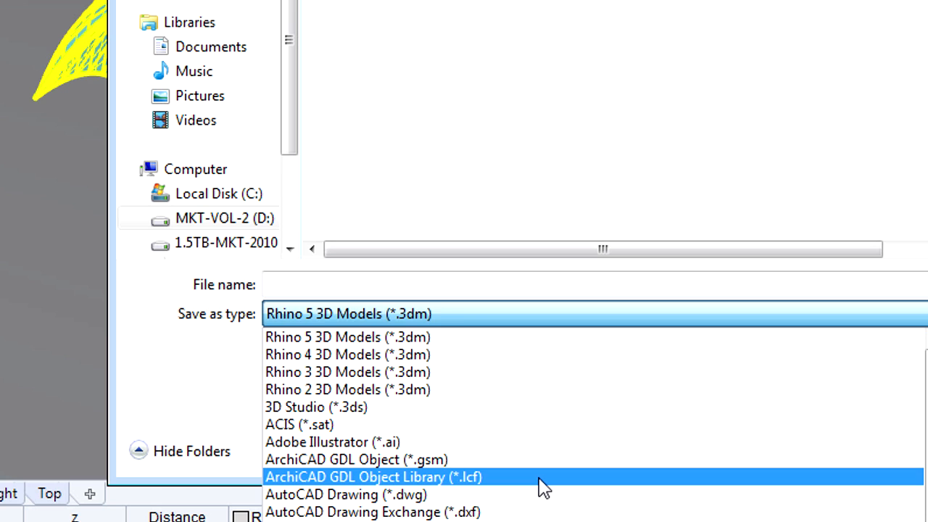
left_click(543, 479)
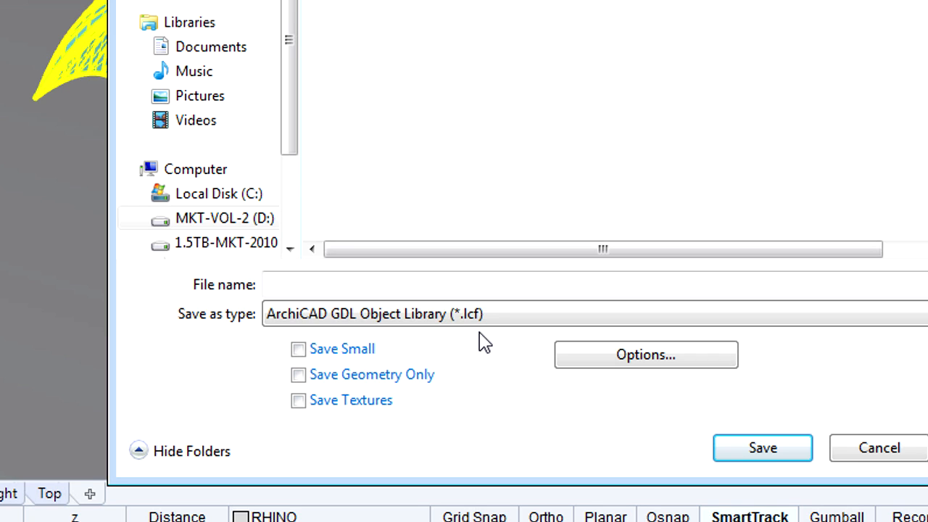
left_click(356, 284)
type("RHINO Roof LCF")
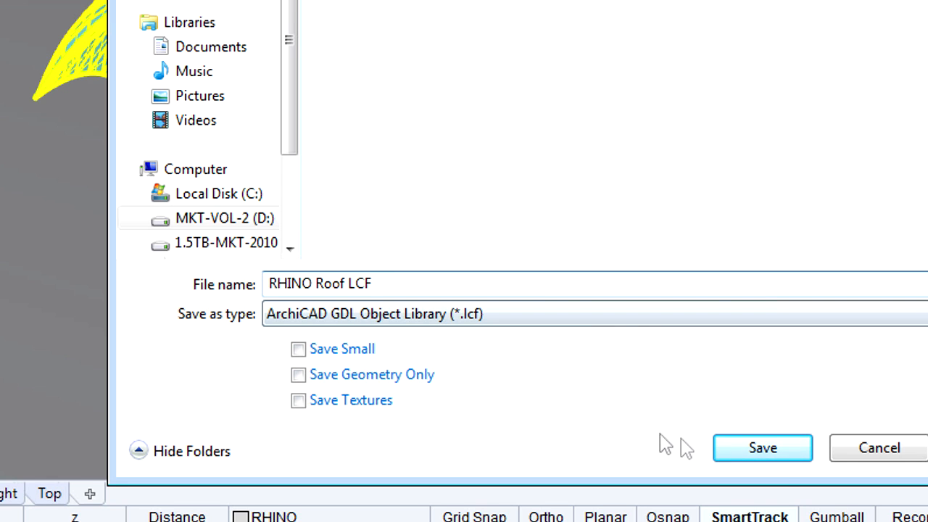
left_click(798, 461)
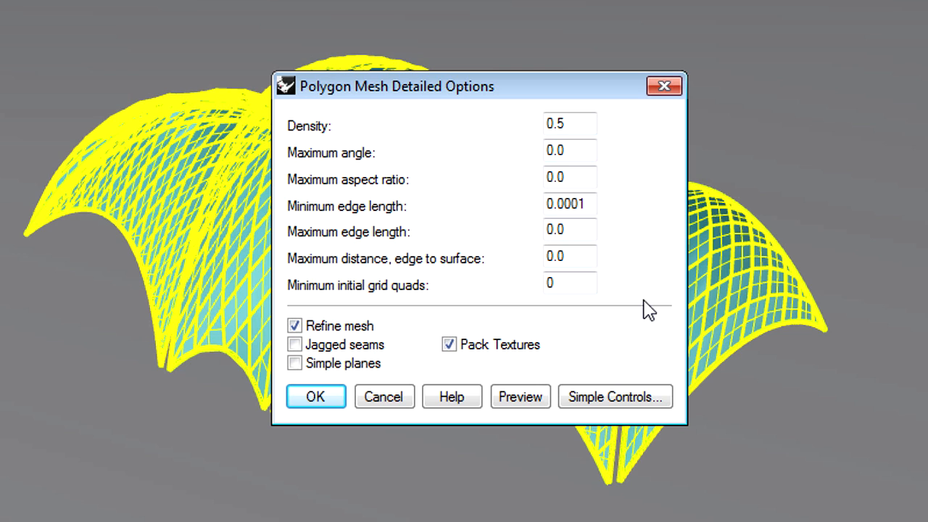
- Switch the mesh options to Simple Controls, keep the density slider centred, and accept
left_click(625, 405)
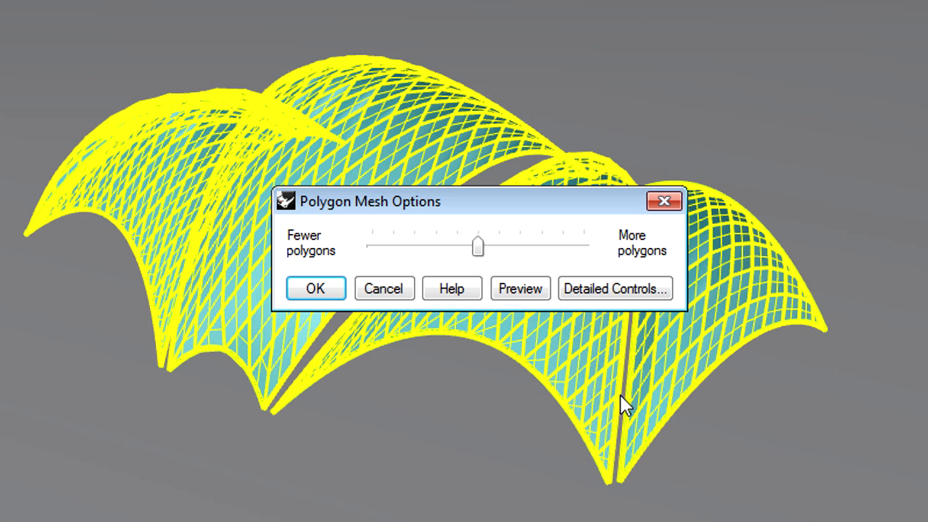
left_click(316, 289)
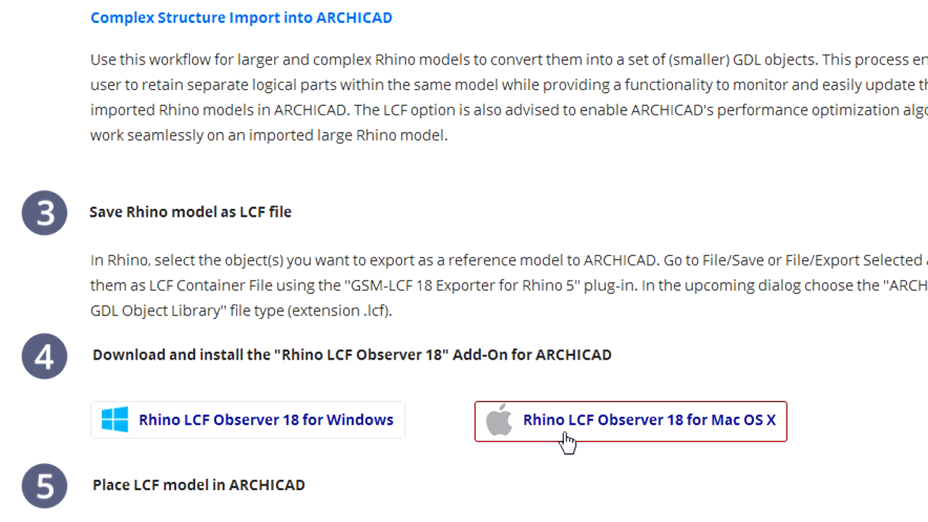
- Save RhinoLCFObserverForArchiCAD18.exe for Windows, launch it from Downloads, and extract its files
left_click(390, 430)
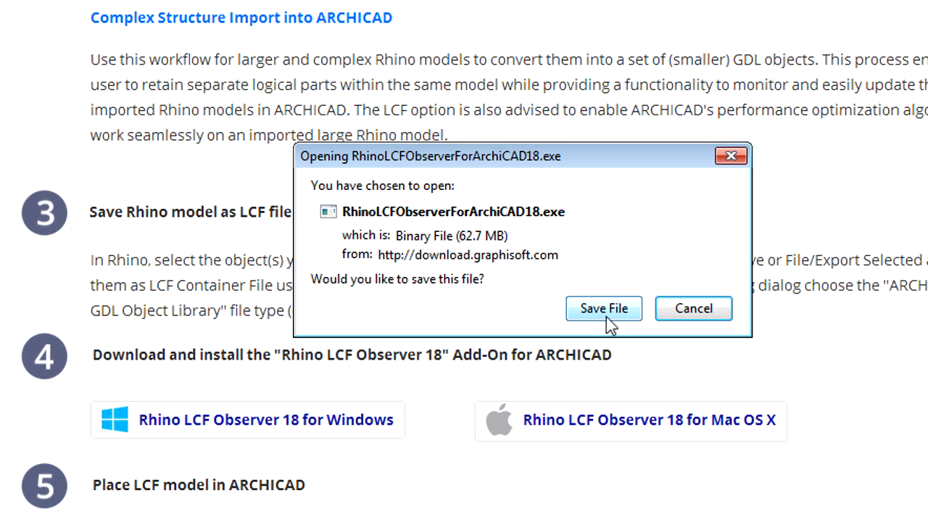
left_click(603, 310)
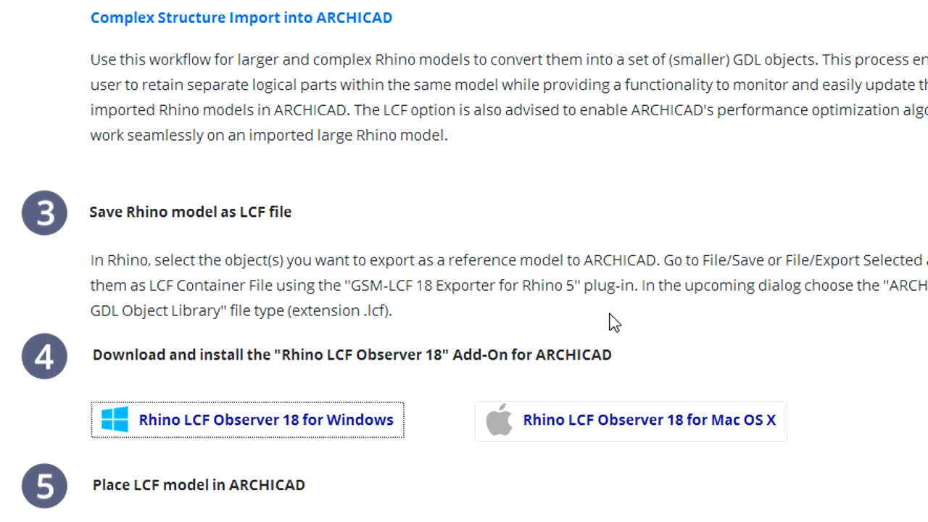
left_click(827, 55)
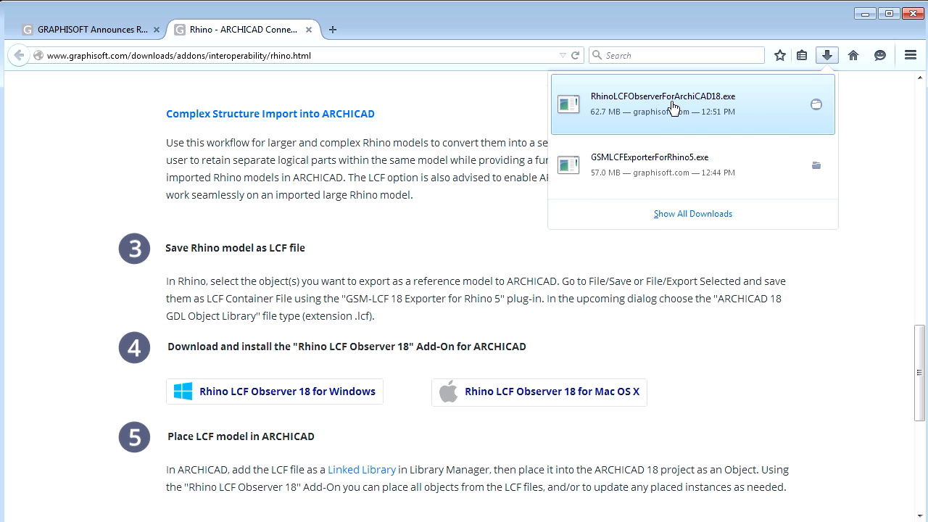
left_click(673, 108)
left_click(602, 351)
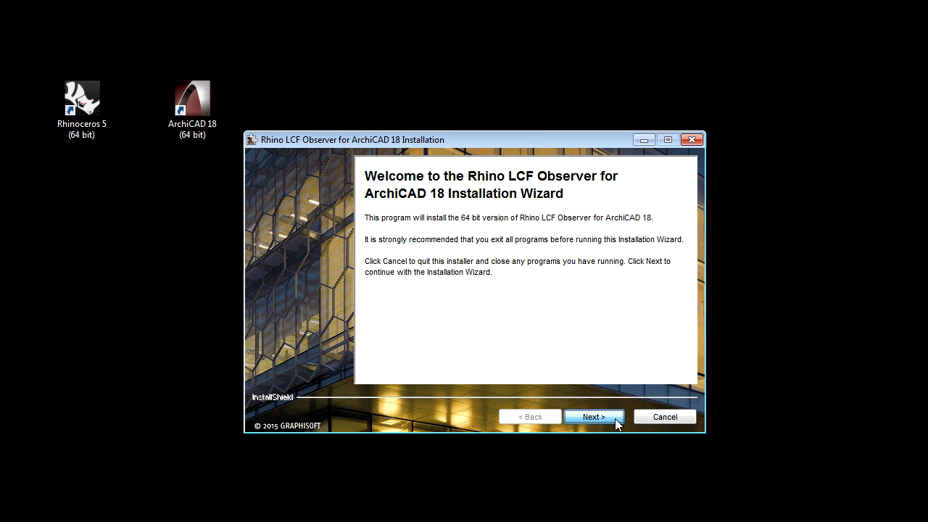
- Accept the license and complete the Rhino LCF Observer for ArchiCAD 18 installation wizard
left_click(615, 418)
left_click(397, 351)
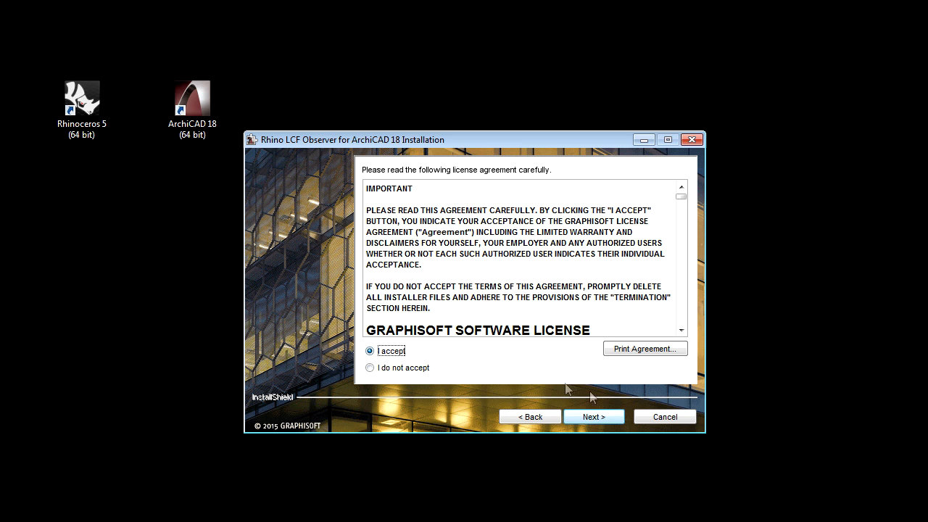
left_click(593, 417)
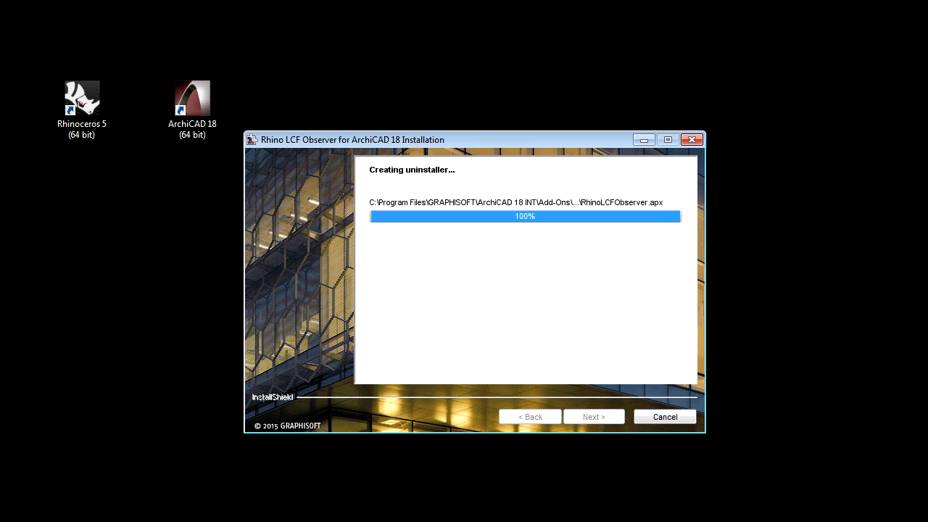
left_click(667, 419)
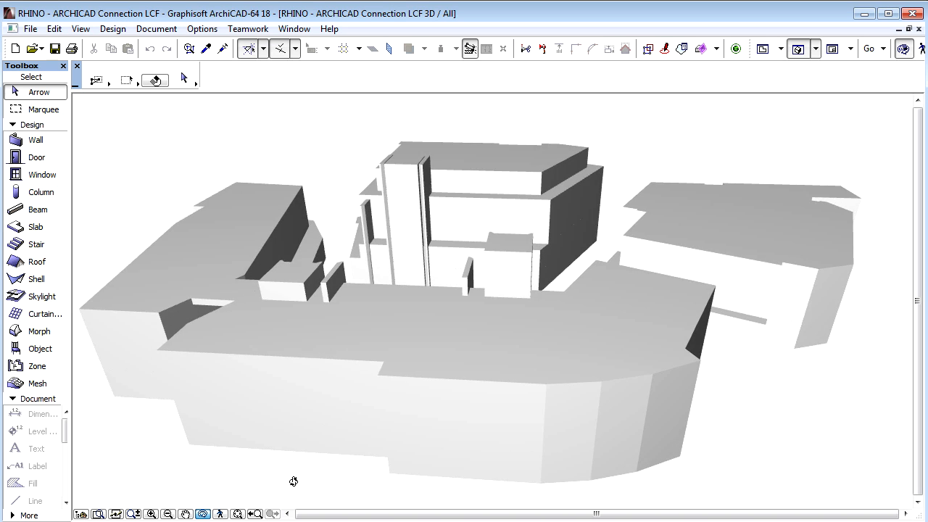
left_click_drag(292, 483, 613, 409)
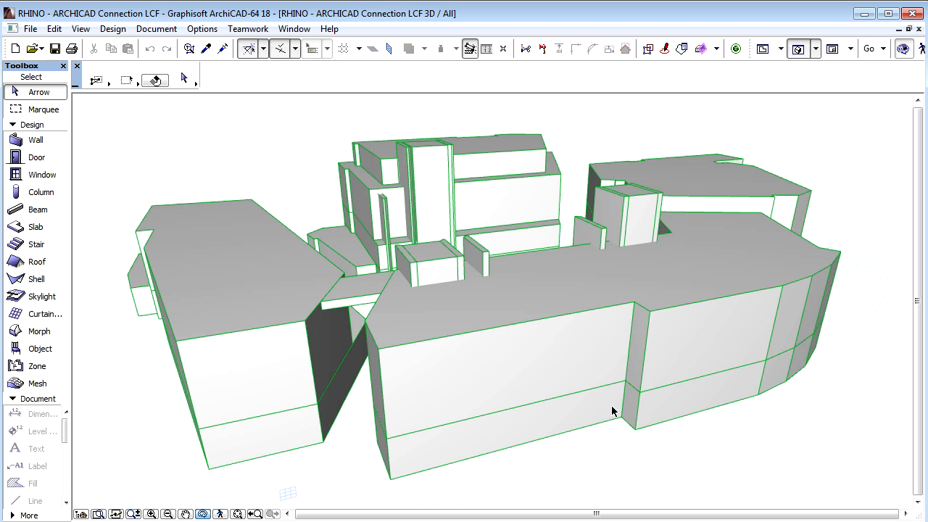
- Add RHINO Roof LCF.lcf to the Linked Libraries in Library Manager and confirm the reload
left_click(31, 29)
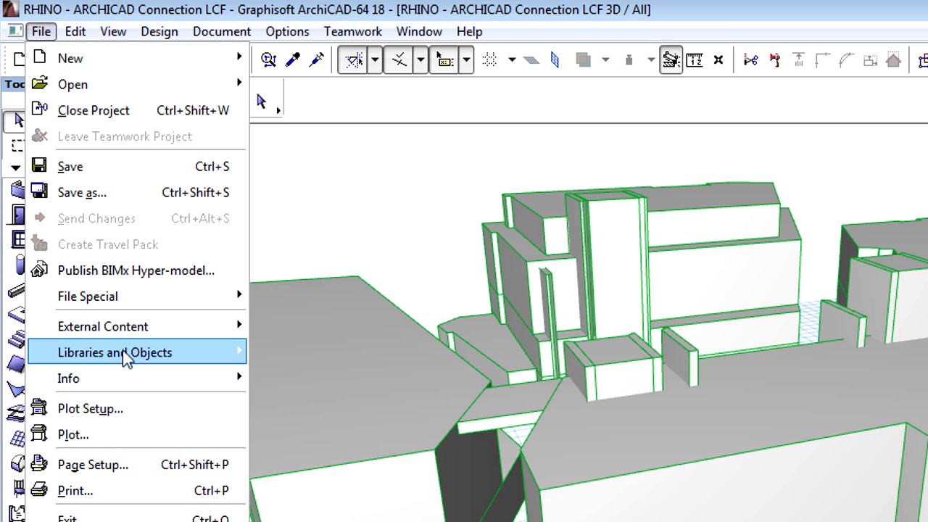
mouse_move(119, 255)
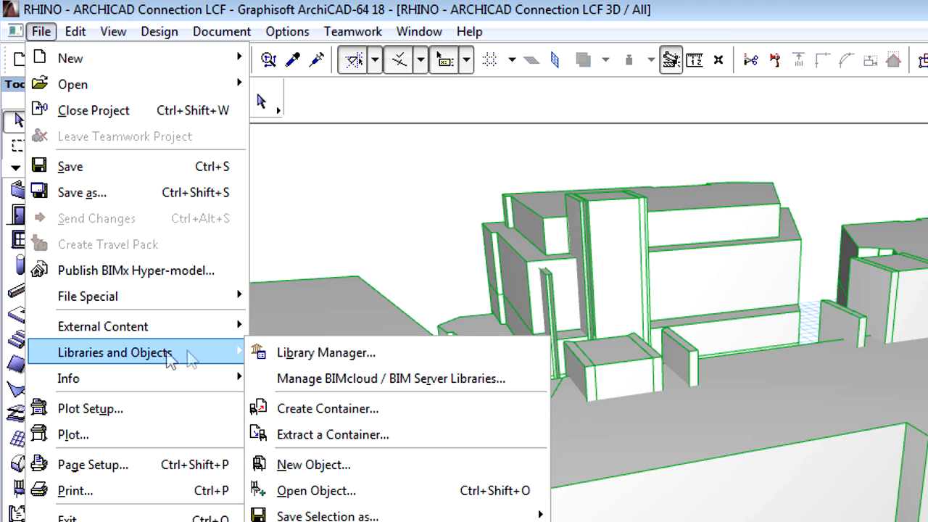
left_click(448, 356)
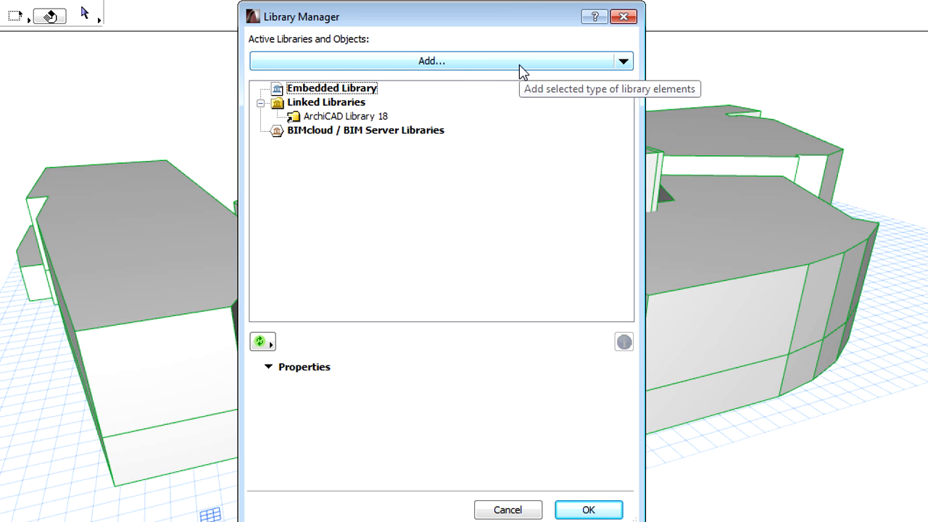
left_click(522, 63)
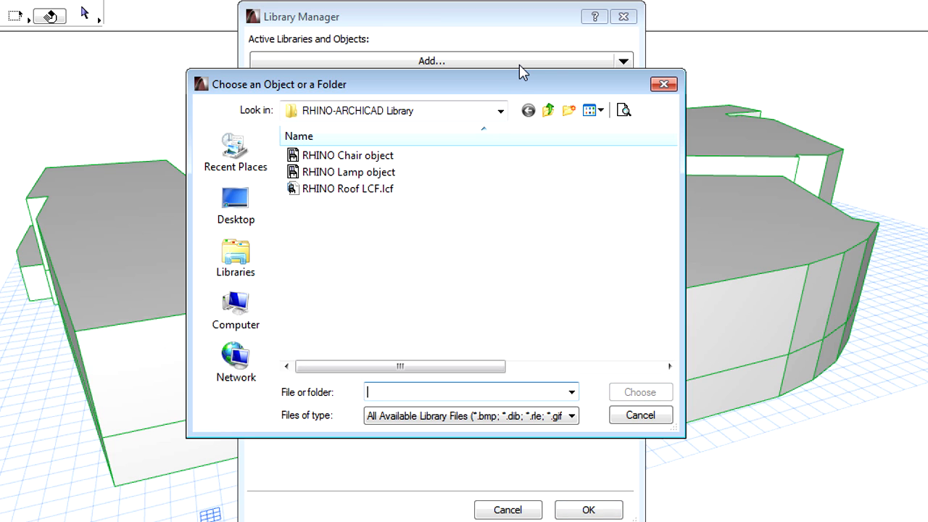
left_click(361, 191)
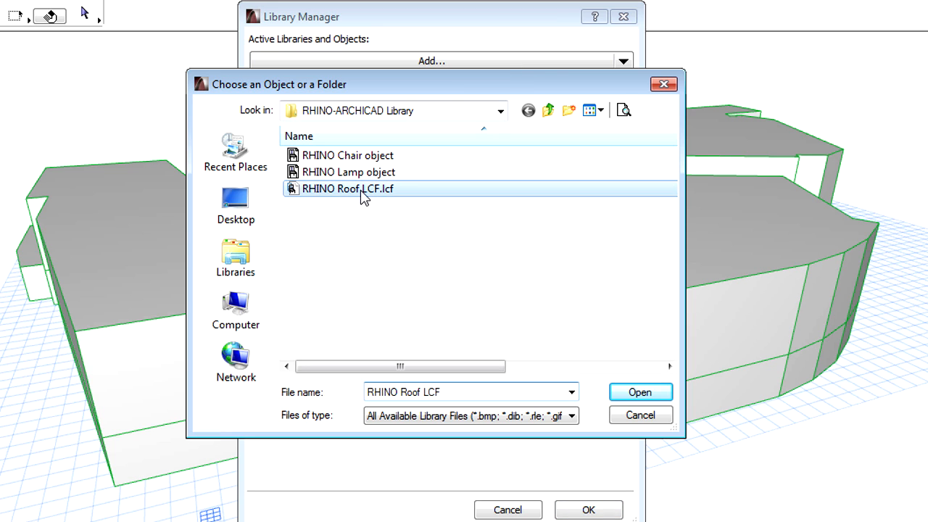
left_click(657, 396)
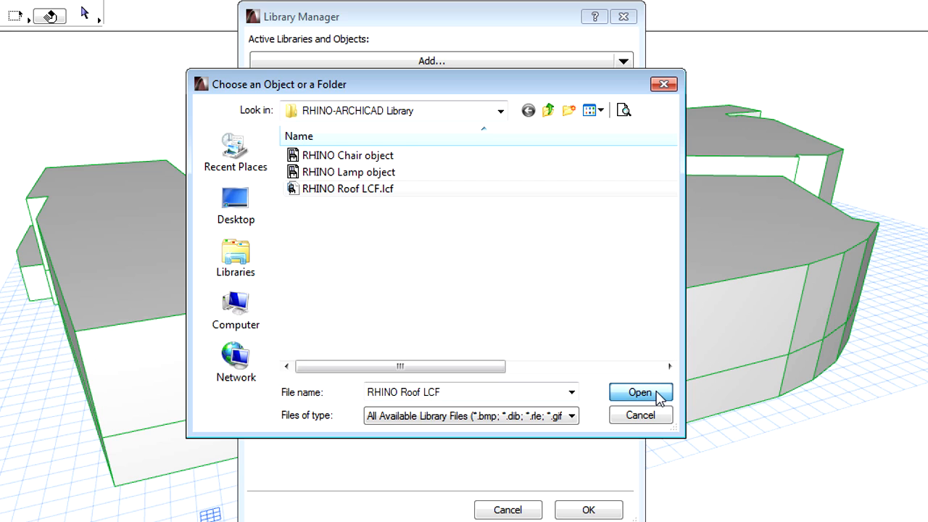
left_click(376, 132)
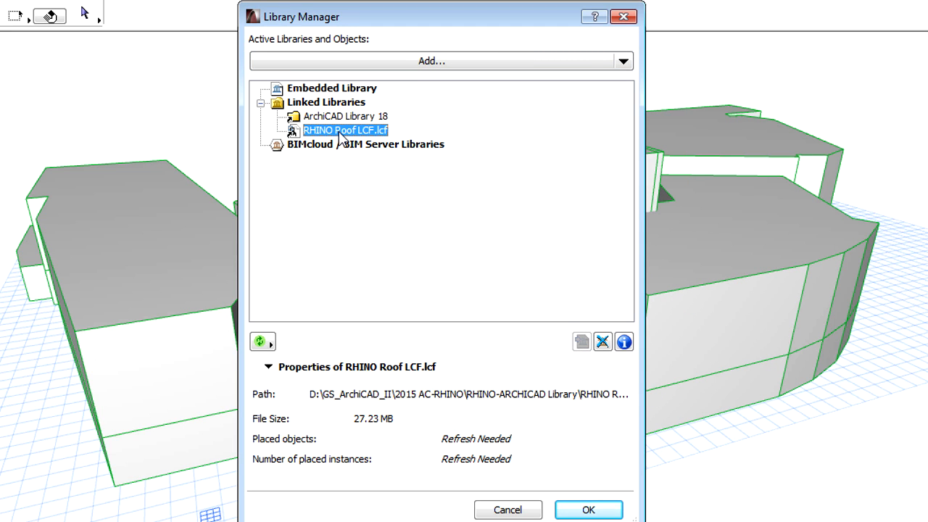
left_click(607, 511)
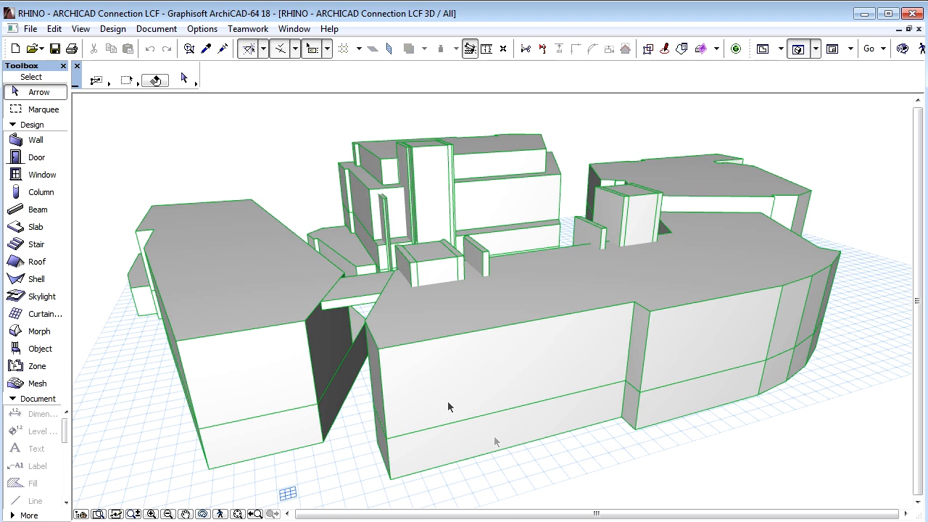
left_click(39, 349)
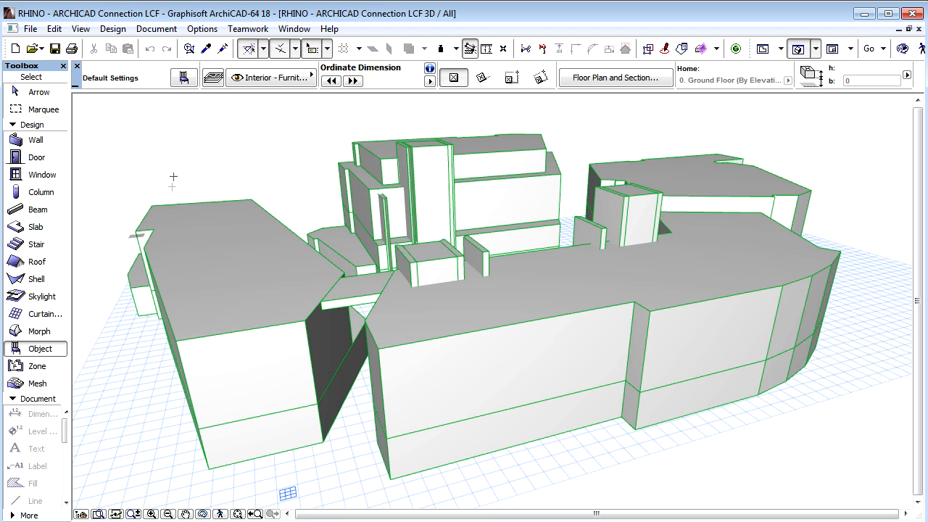
left_click(184, 78)
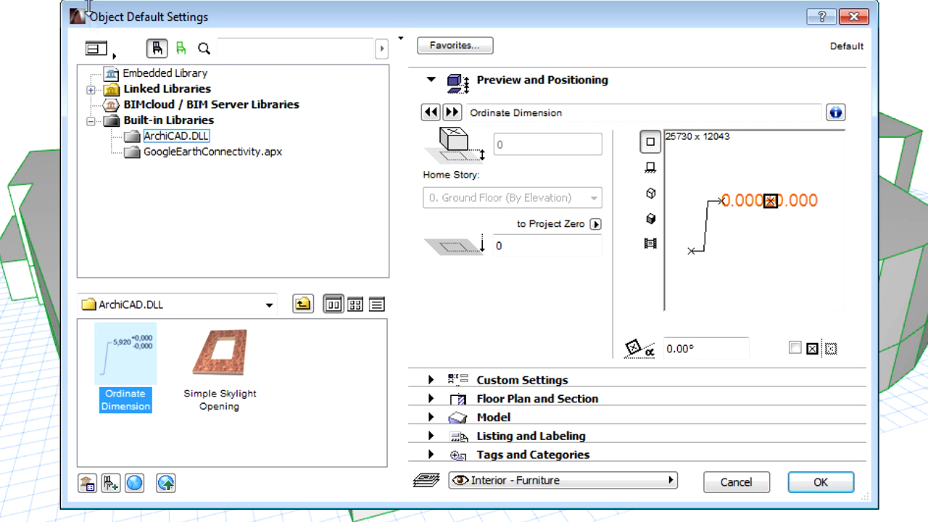
left_click(90, 89)
left_click(134, 121)
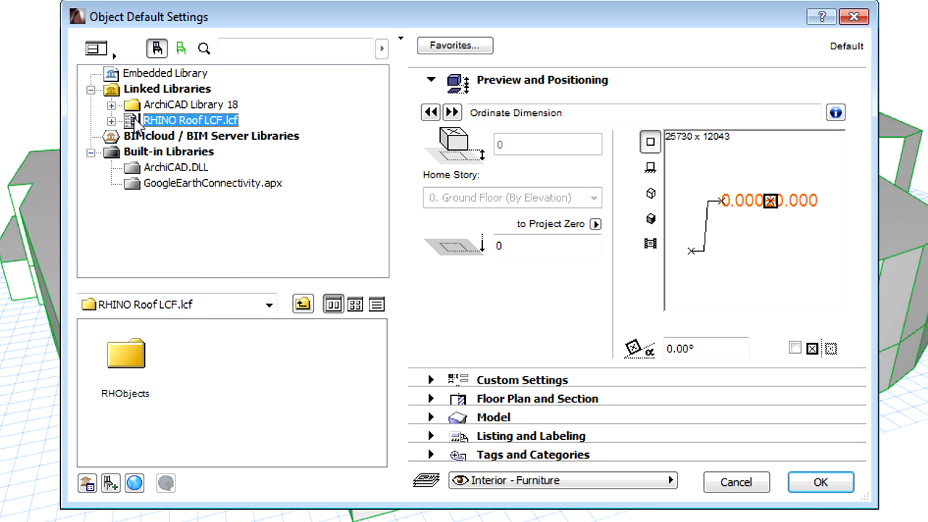
left_click(111, 120)
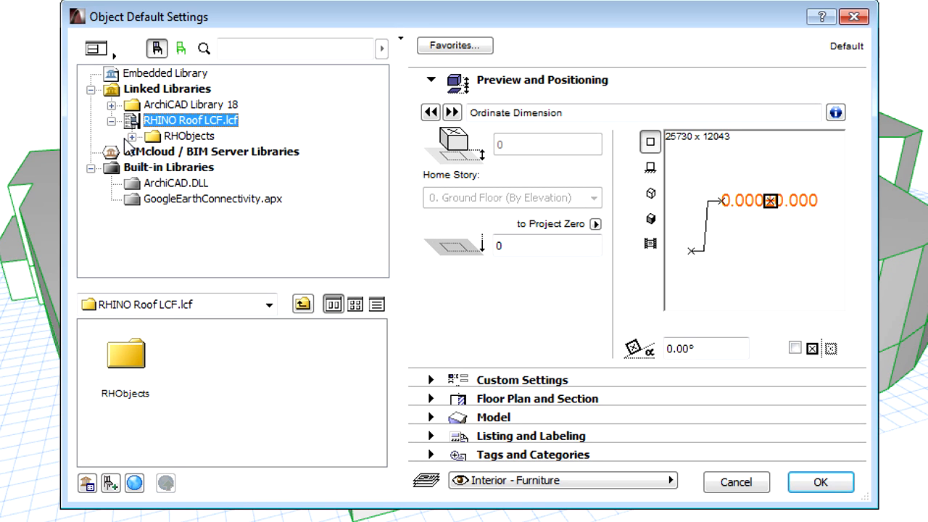
left_click(131, 137)
left_click(177, 154)
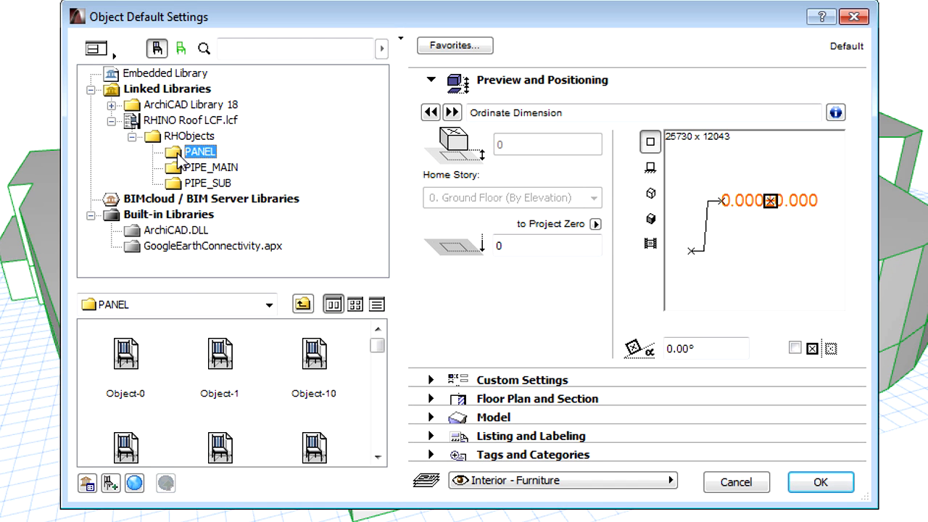
left_click_drag(215, 287, 226, 199)
left_click(226, 275)
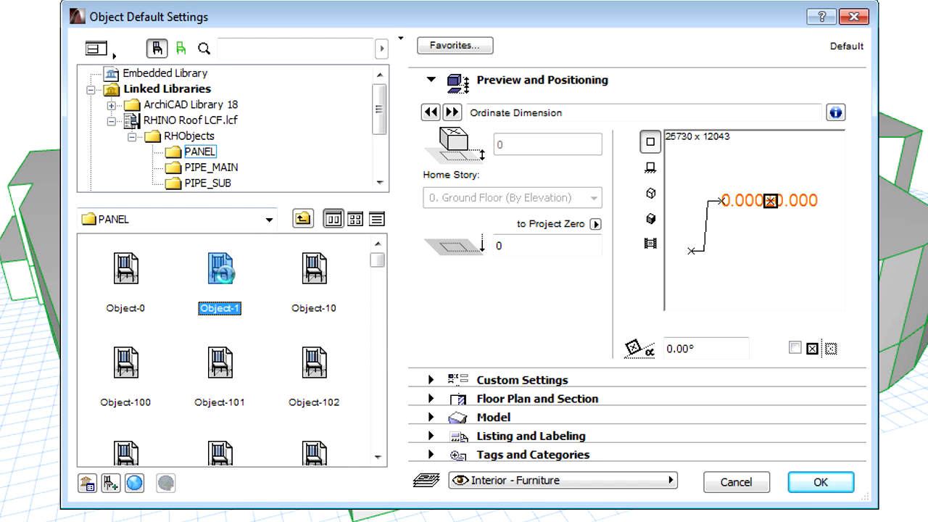
left_click(220, 371)
left_click(310, 374)
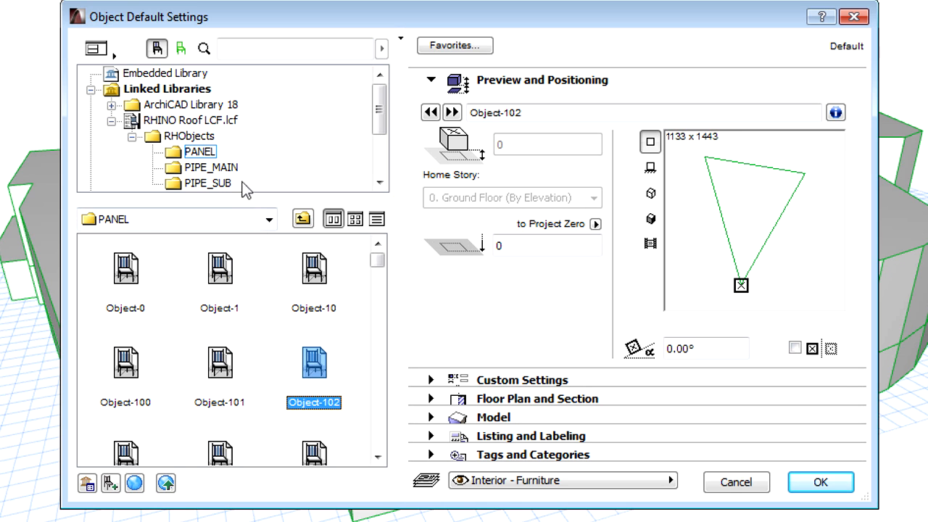
left_click(210, 167)
left_click(223, 364)
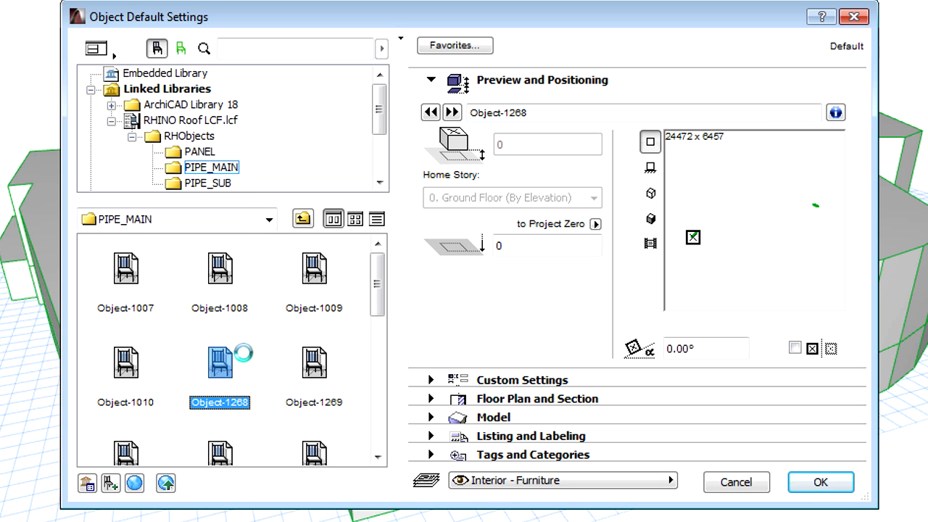
left_click(127, 367)
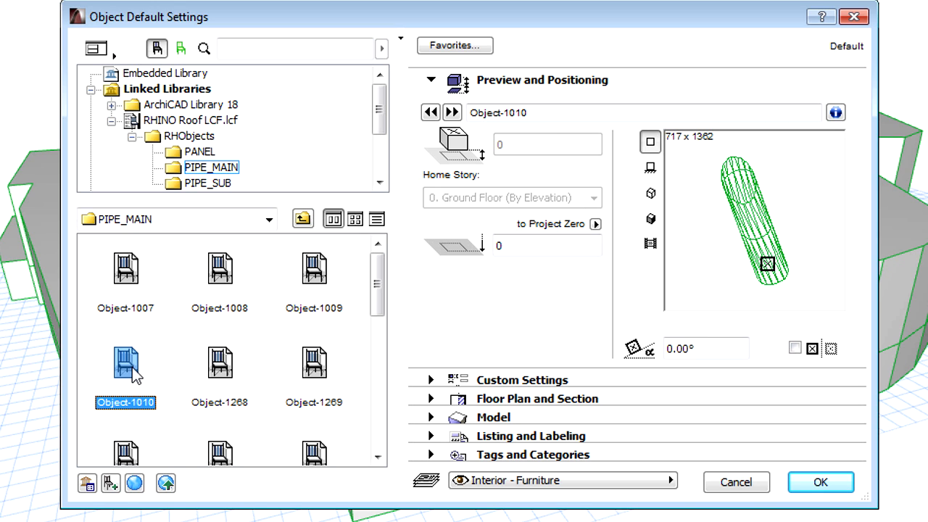
left_click(748, 494)
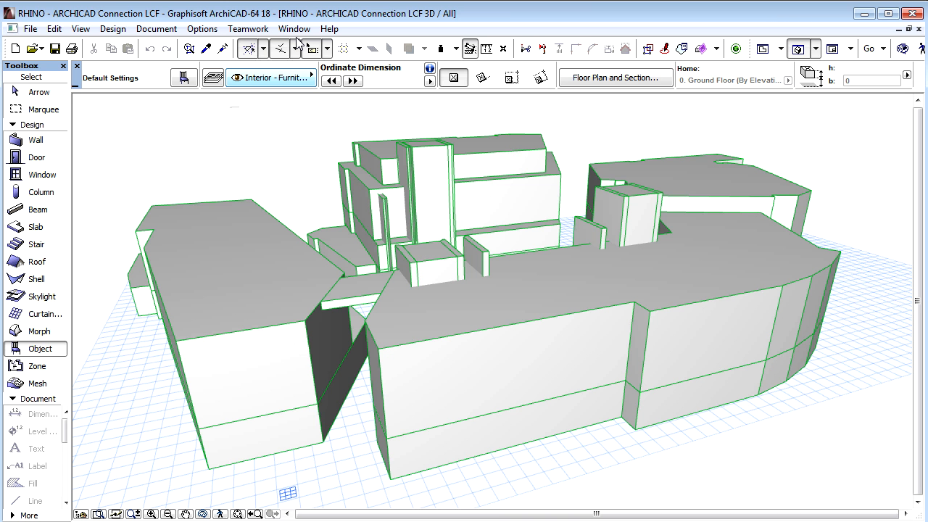
- In the Rhino LCF Observer palette, refresh, pick RHINO Roof LCF, and place all 1520 objects
left_click(296, 30)
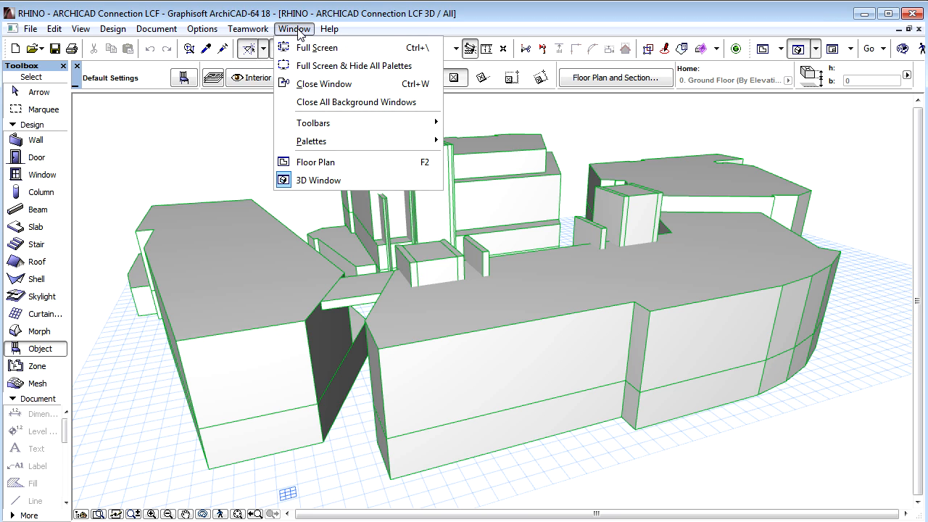
mouse_move(341, 143)
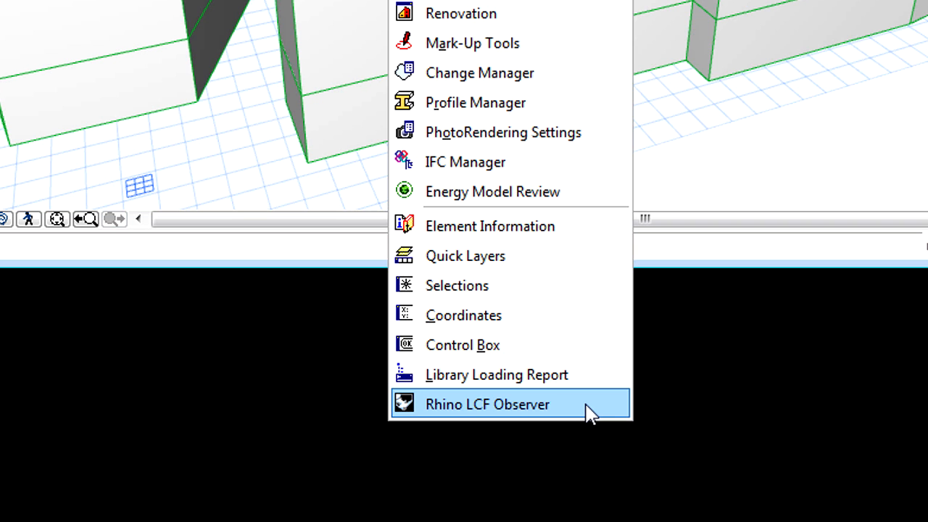
left_click(588, 409)
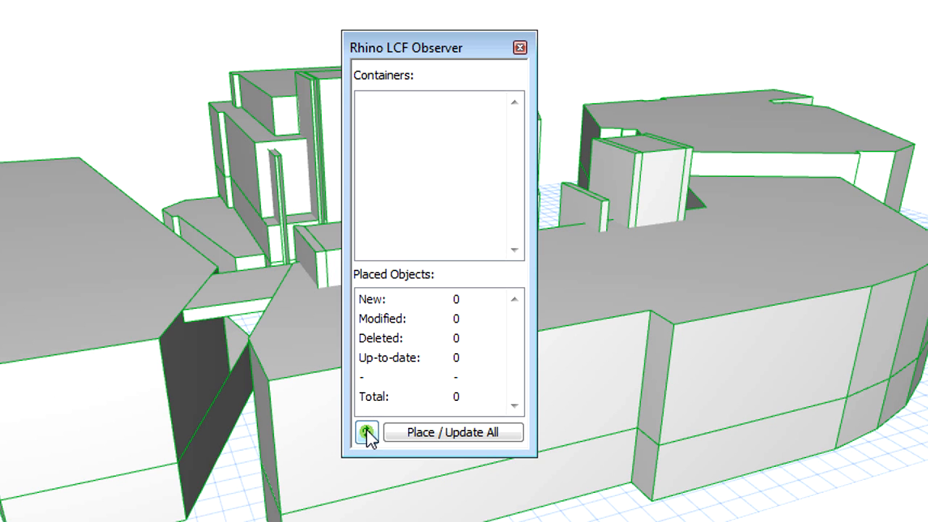
left_click(367, 432)
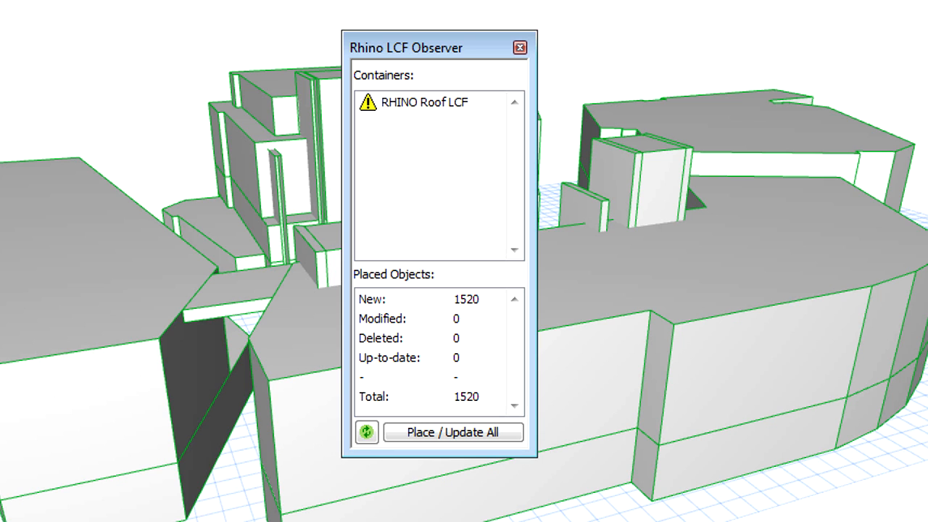
left_click(404, 108)
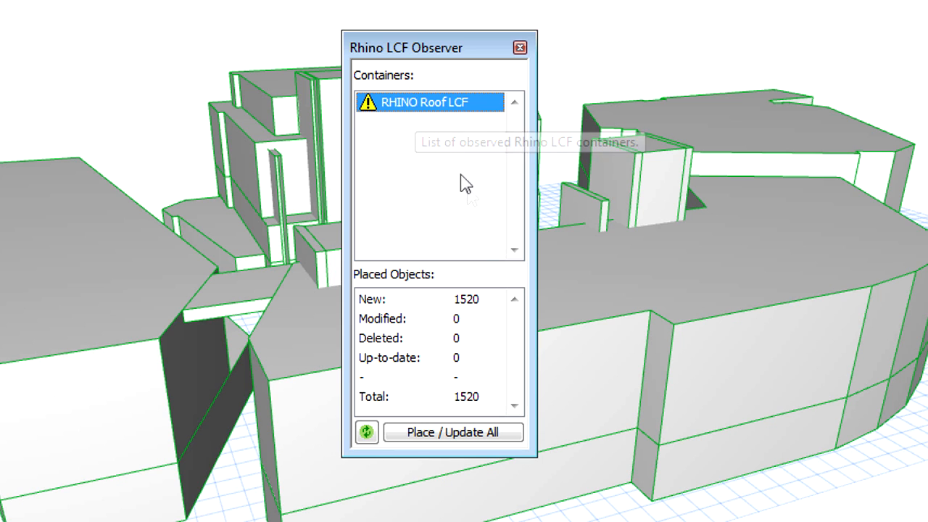
left_click(510, 433)
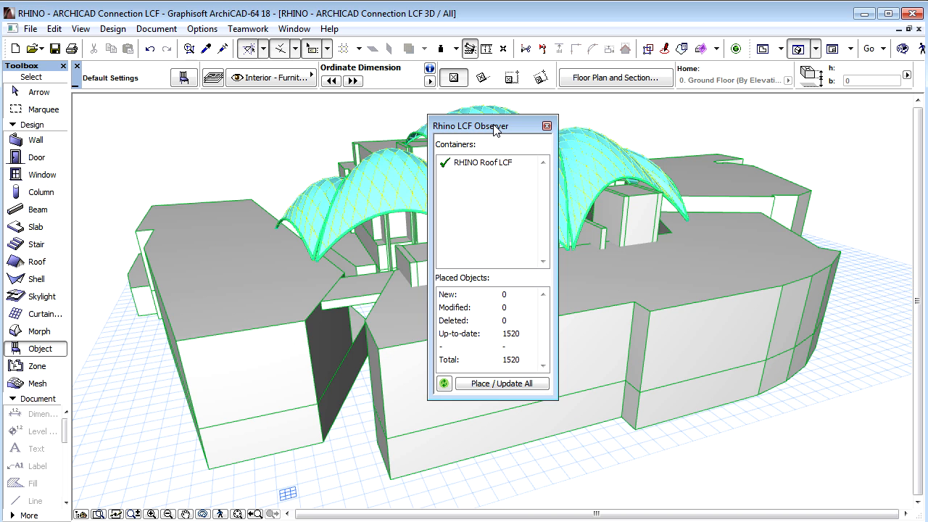
- Dock the Observer palette at the right and zoom the view onto the roof container
left_click_drag(444, 55, 912, 189)
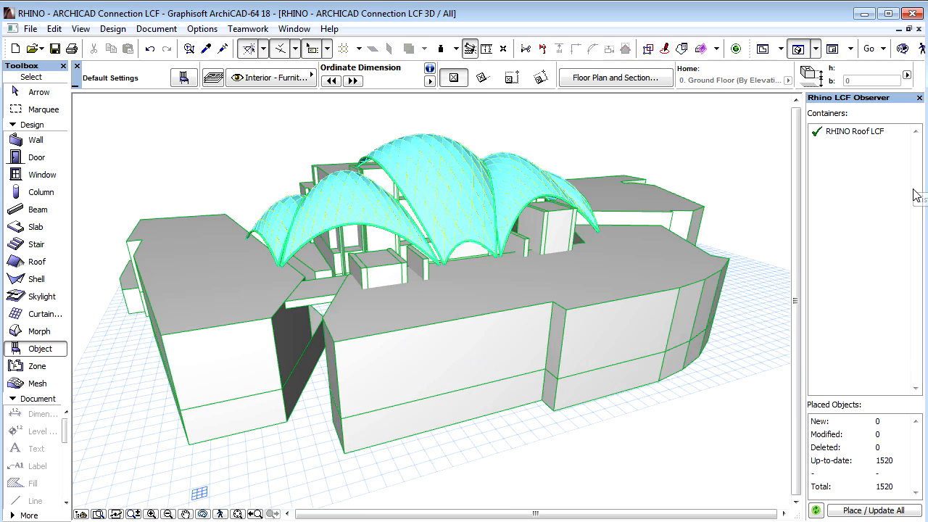
double_click(860, 133)
left_click_drag(697, 382, 534, 437)
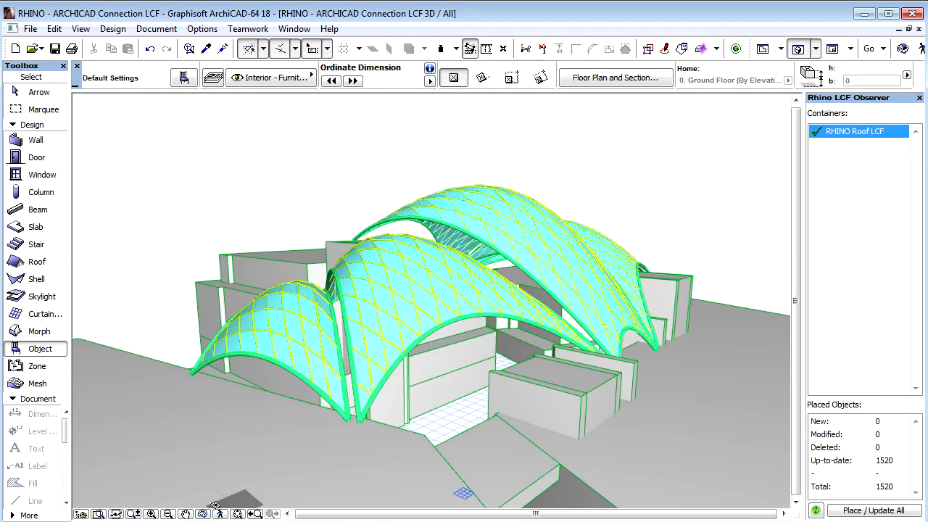
- Zoom in on the roof vaults and marquee-select all 1520 roof objects
left_click(150, 514)
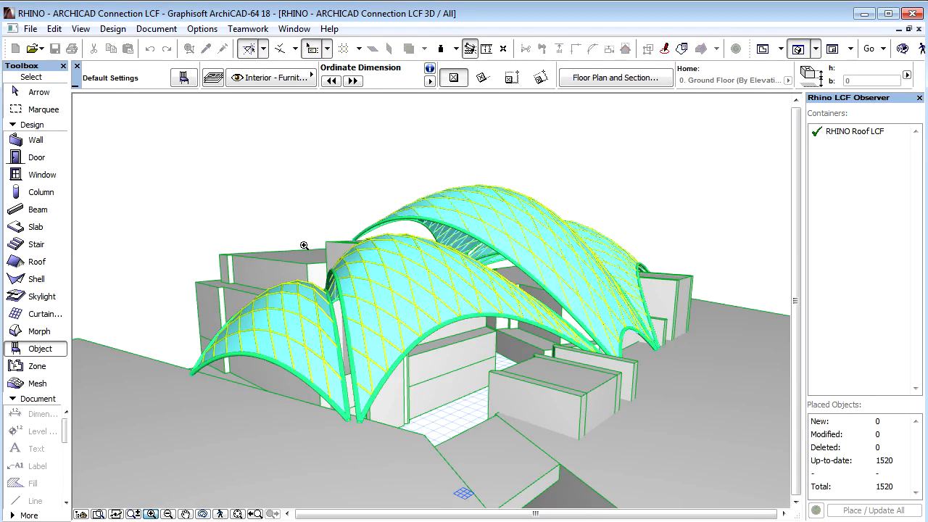
left_click(300, 197)
left_click(689, 366)
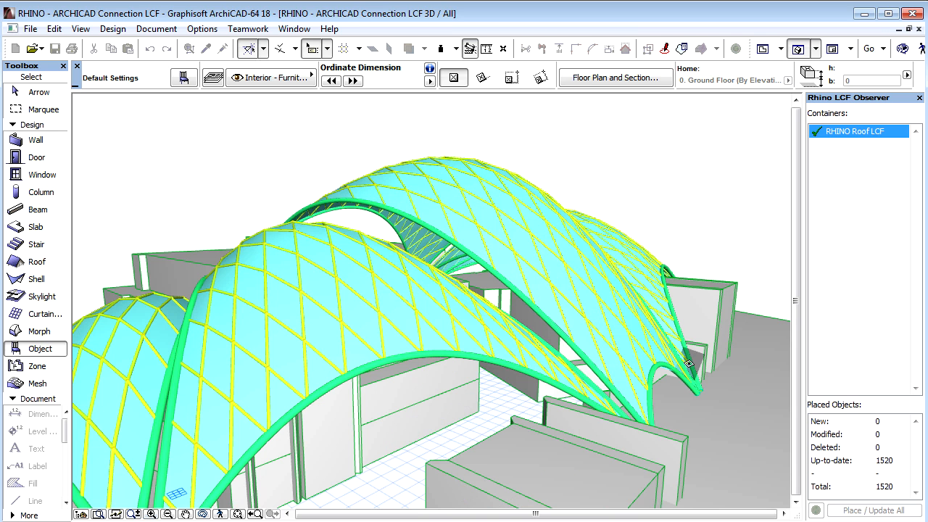
left_click_drag(425, 156, 548, 199)
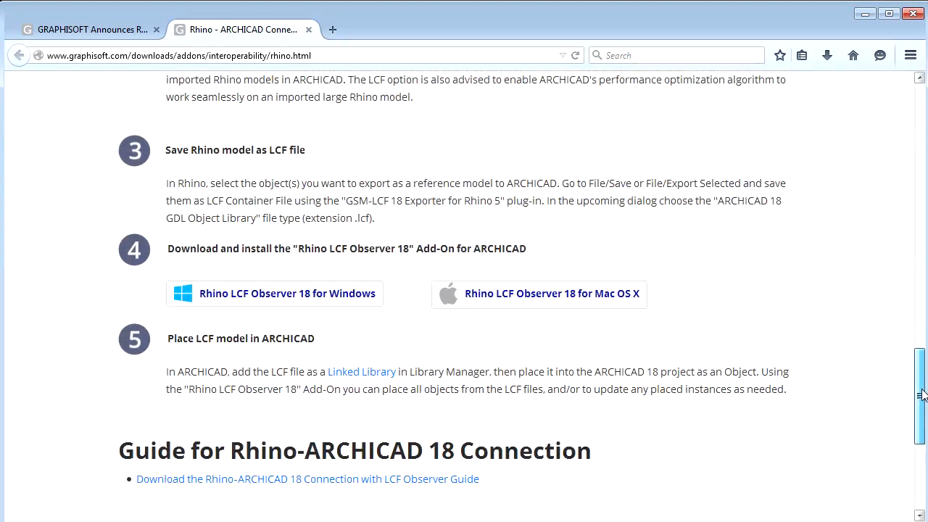
- Open the 'Rhino-ARCHICAD 18 Connection with LCF Observer Guide' PDF from the Graphisoft page
scroll(922, 395, "down", 1)
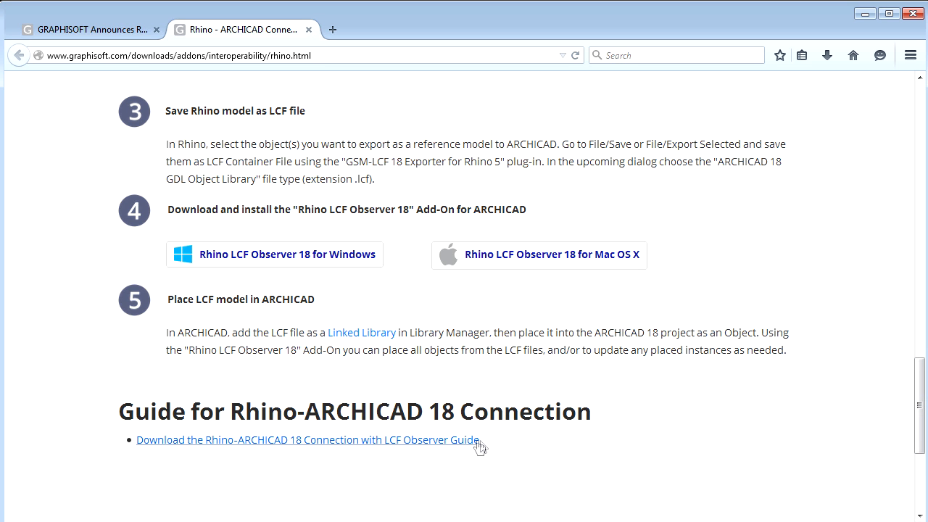
left_click(464, 440)
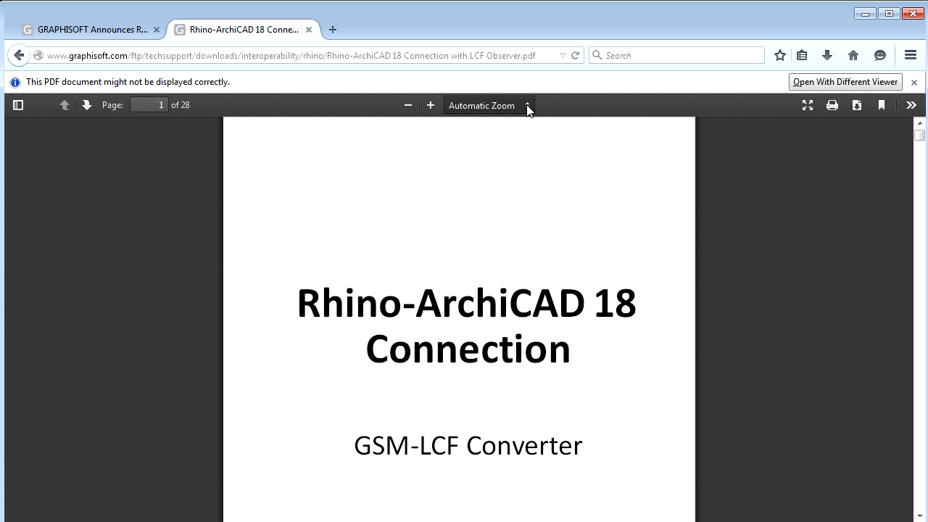